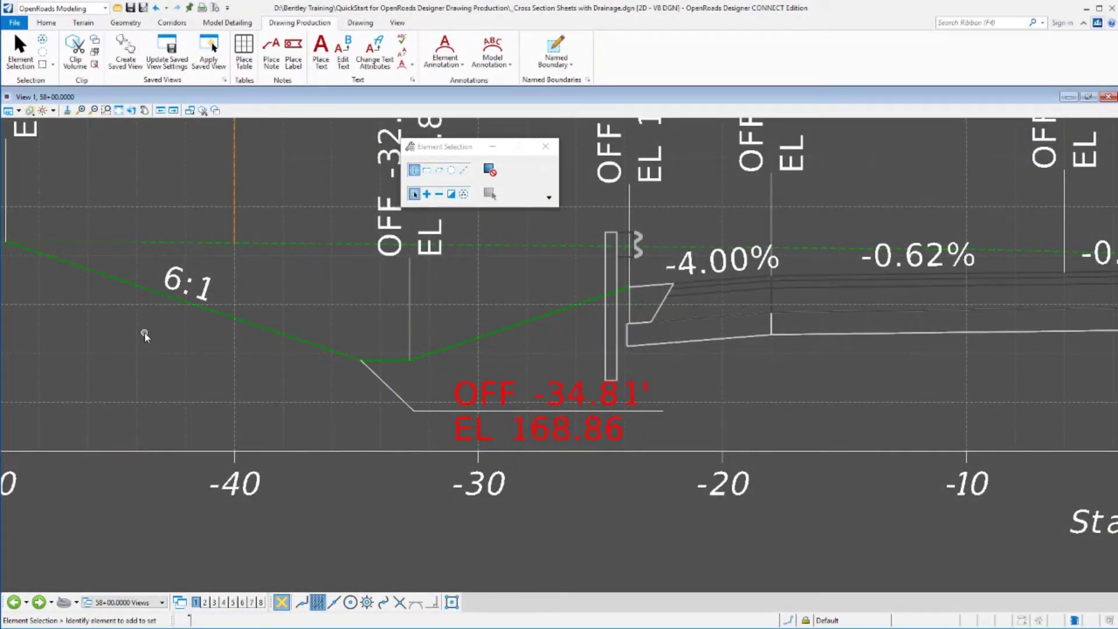
# - Open the _Plan Sheets.dgn file from the file browser
pyautogui.click(119, 9)
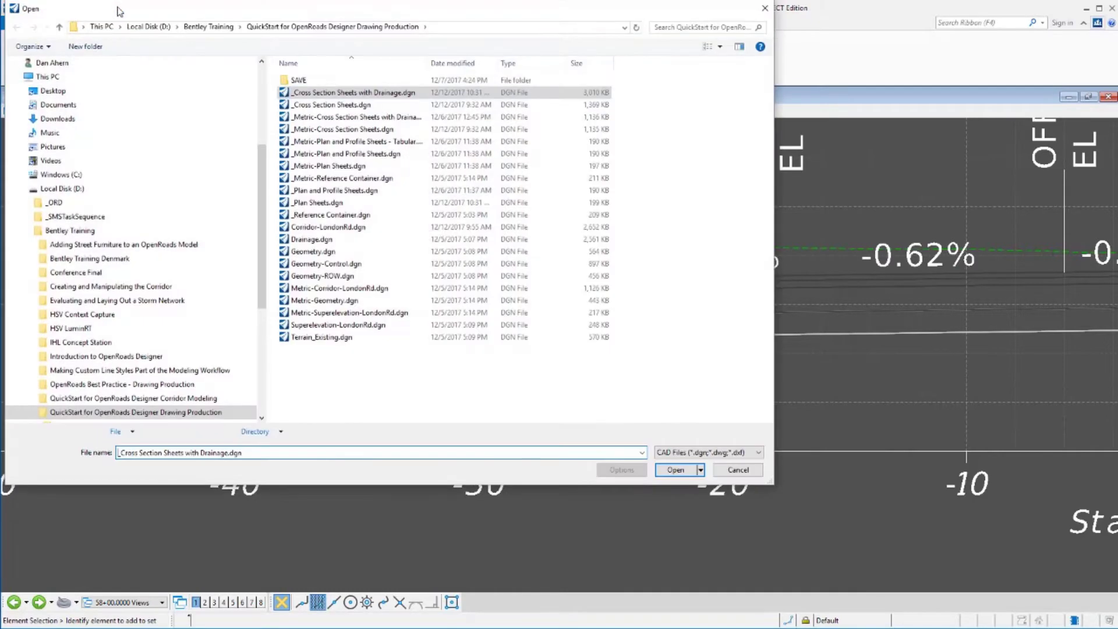
pyautogui.doubleClick(317, 204)
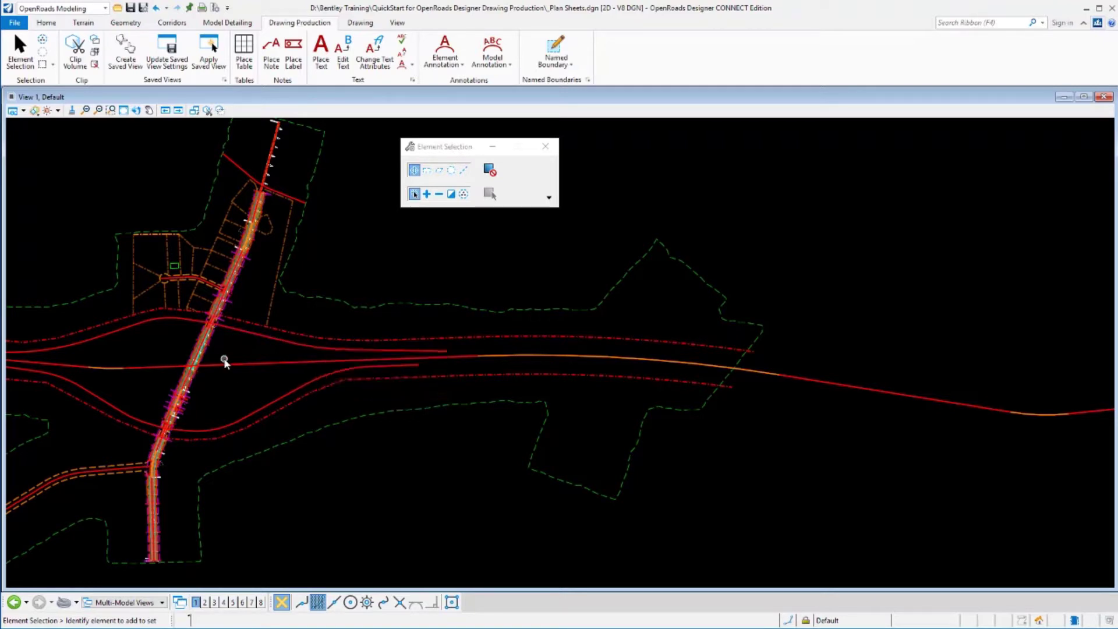
pyautogui.click(46, 22)
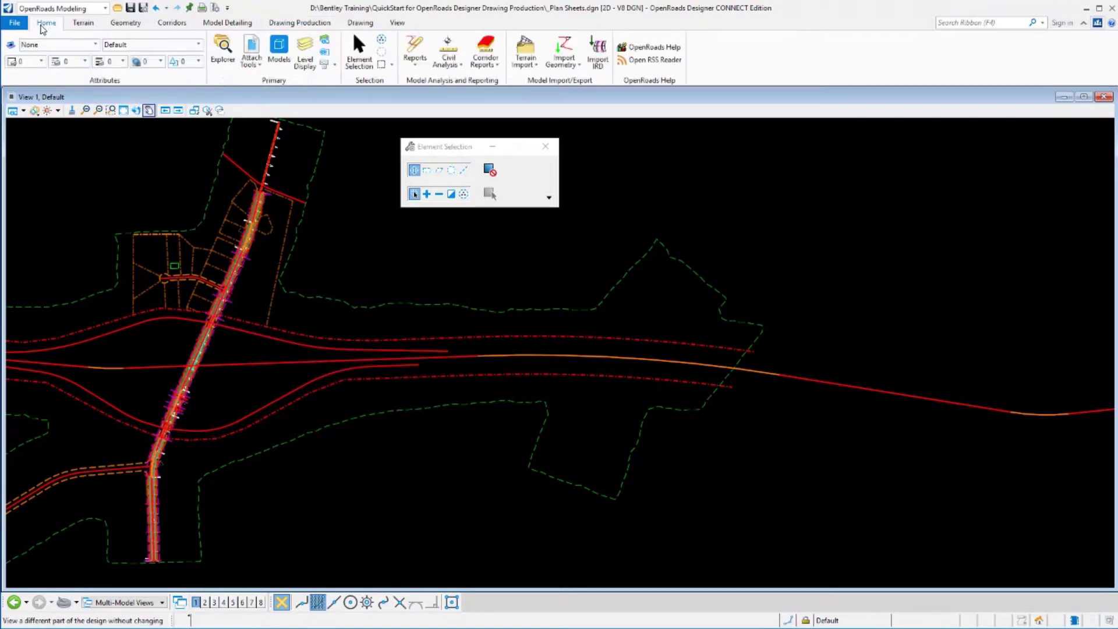
pyautogui.click(246, 54)
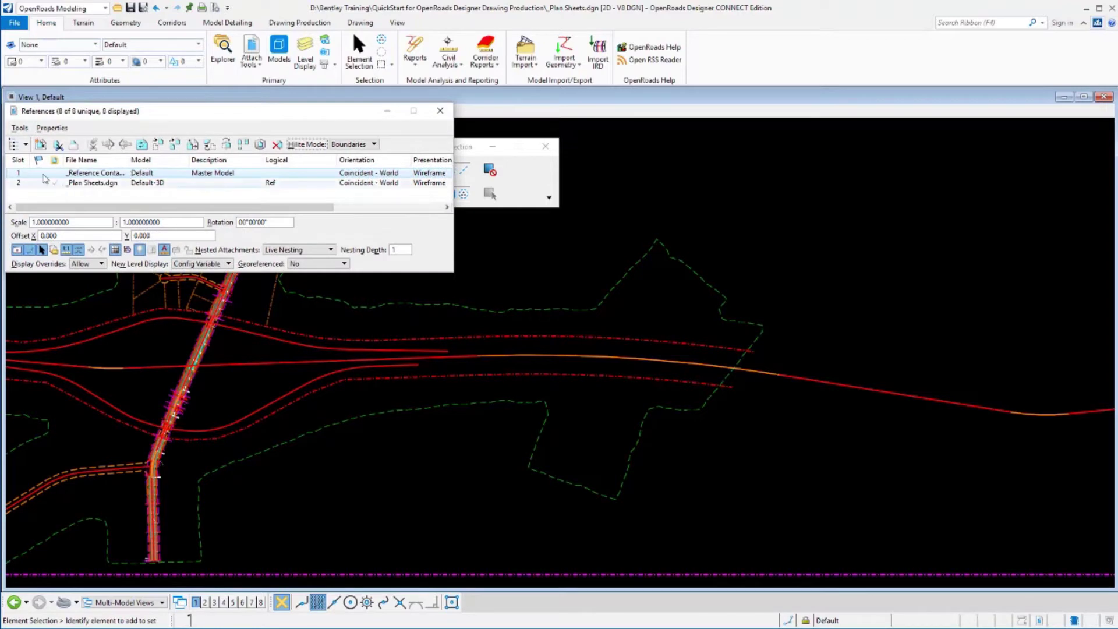
pyautogui.click(17, 249)
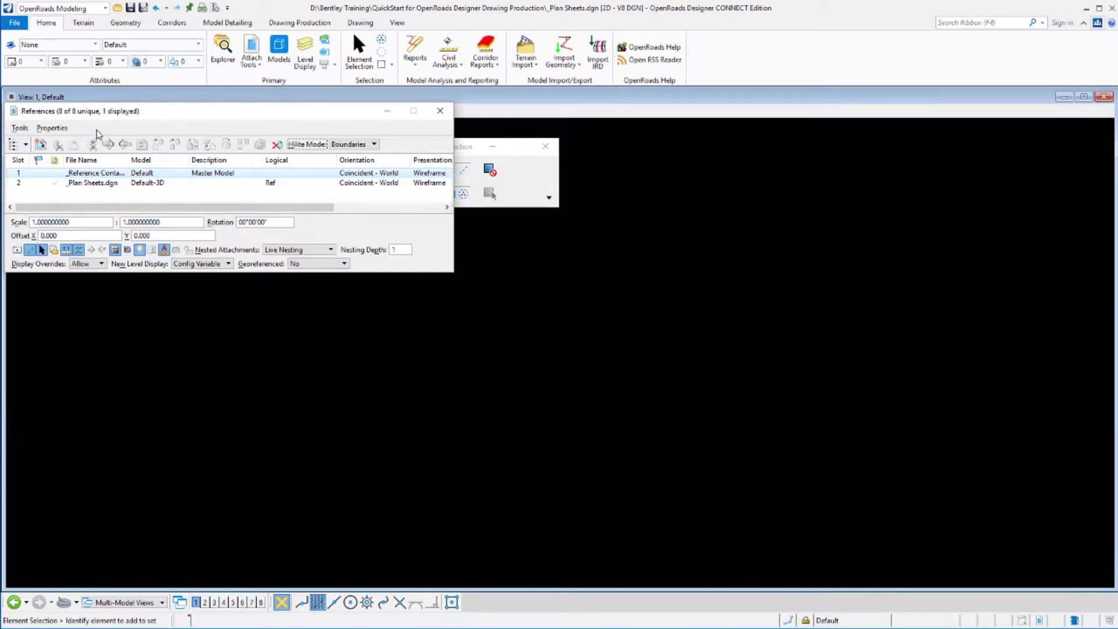
pyautogui.click(18, 250)
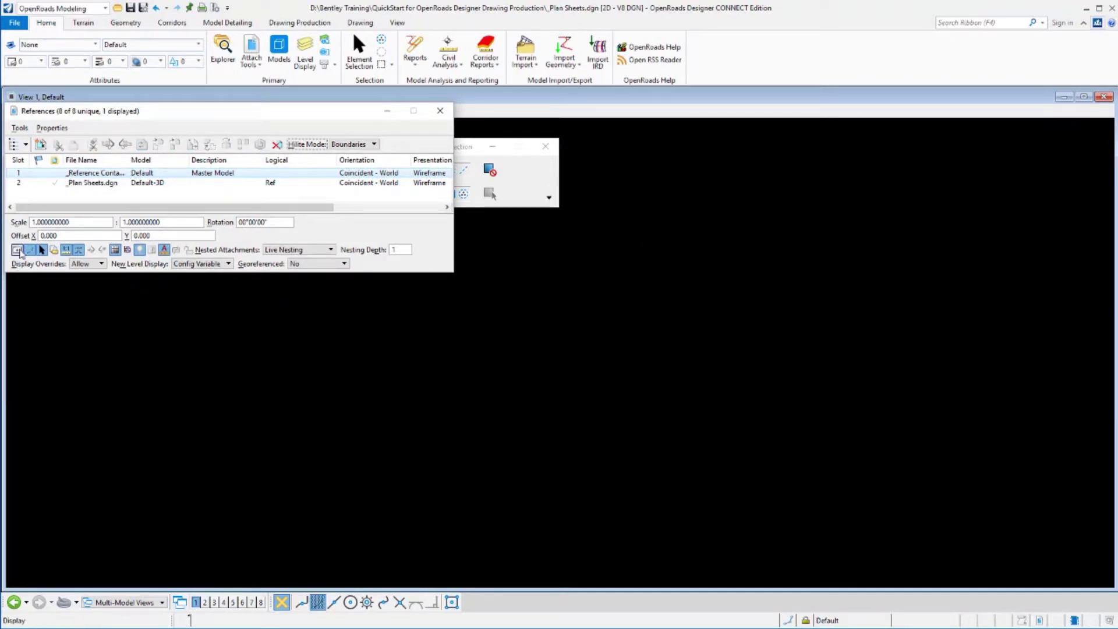
pyautogui.click(441, 111)
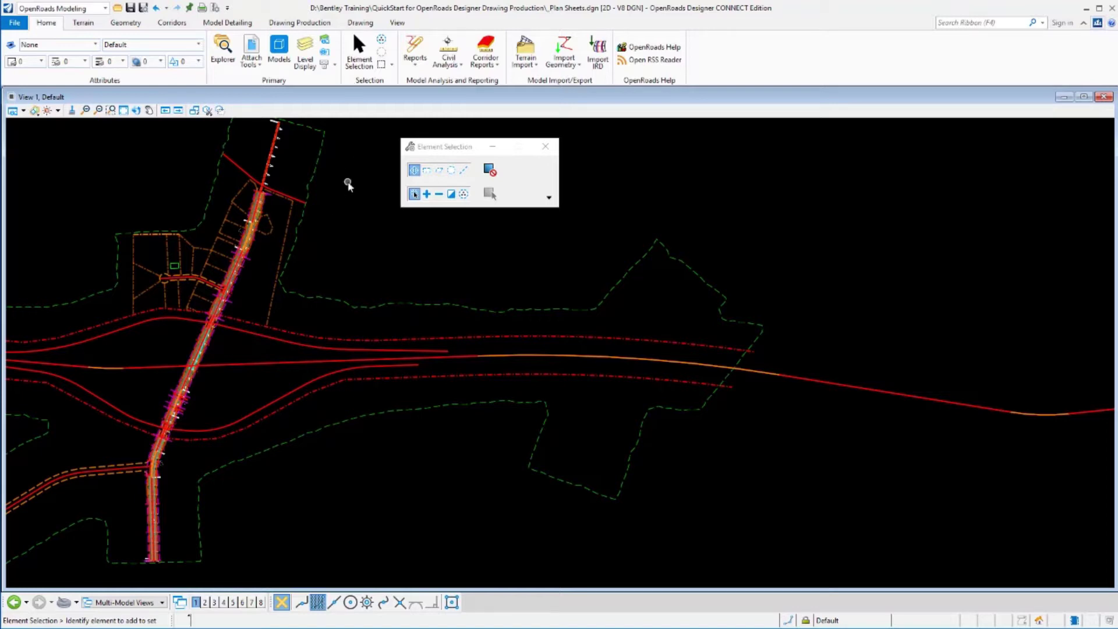
# - Start a Civil Plan named boundary with the ANSI D_PLAN seed on the LondonRd alignment
pyautogui.click(286, 24)
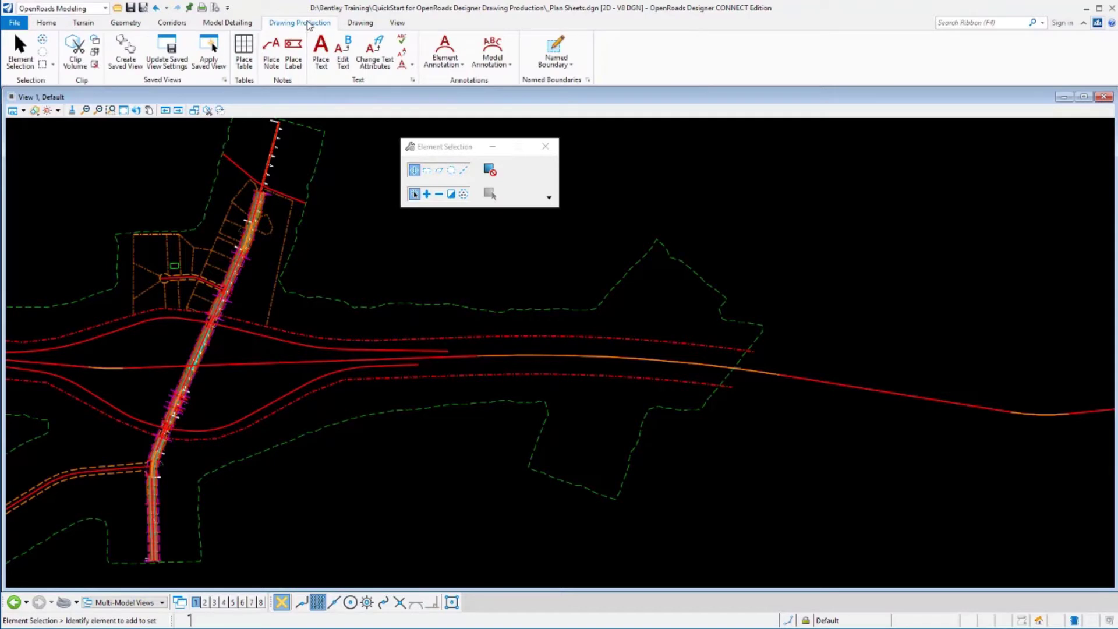
pyautogui.click(559, 44)
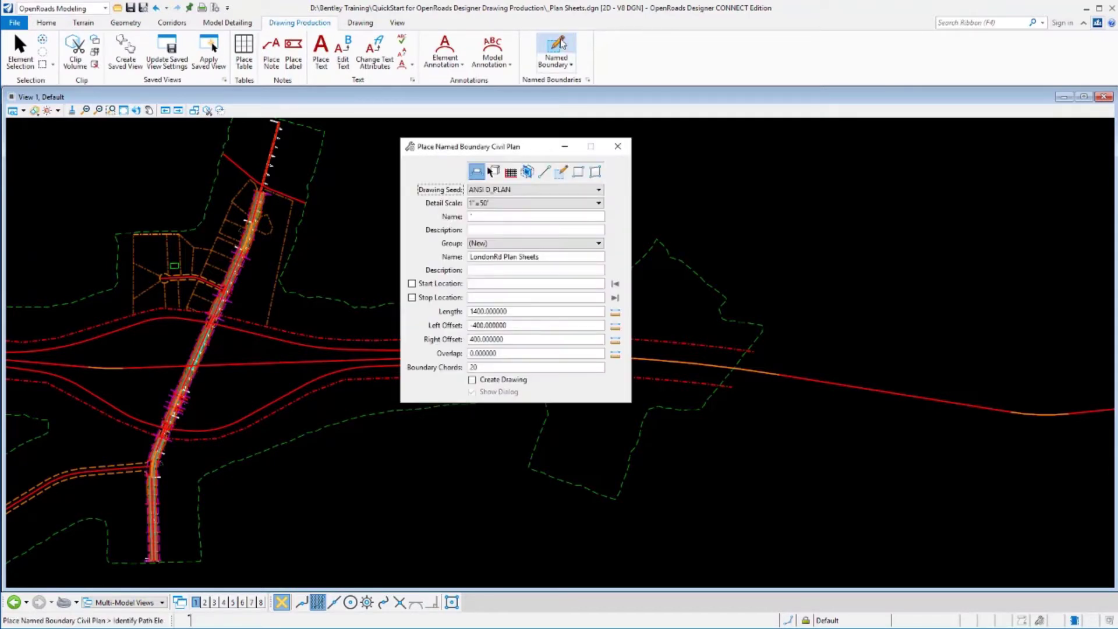
pyautogui.click(486, 191)
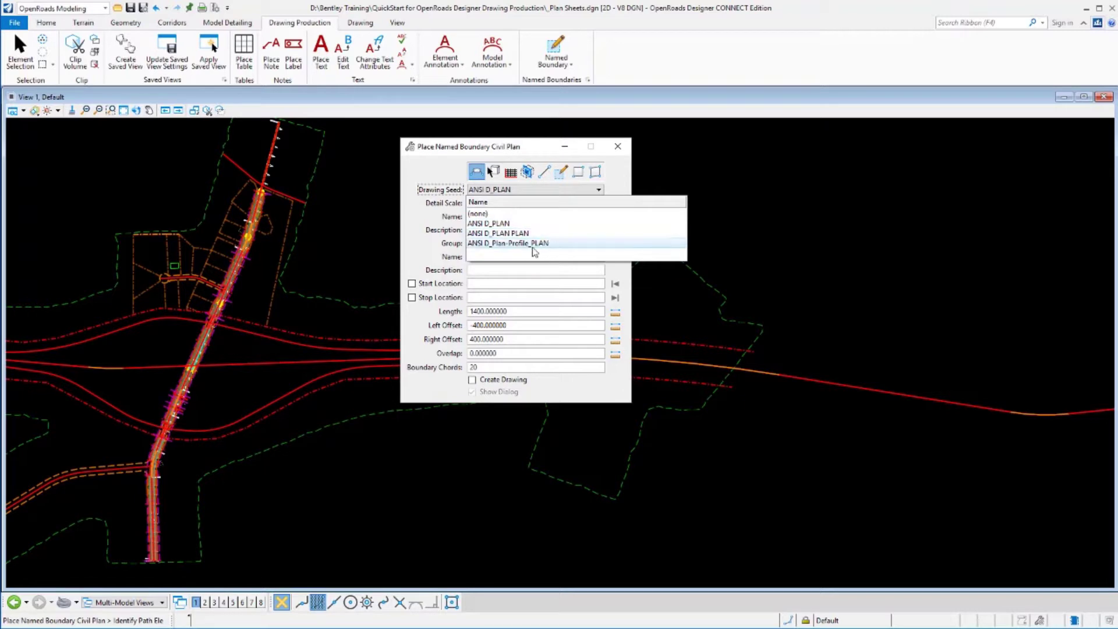
pyautogui.click(499, 225)
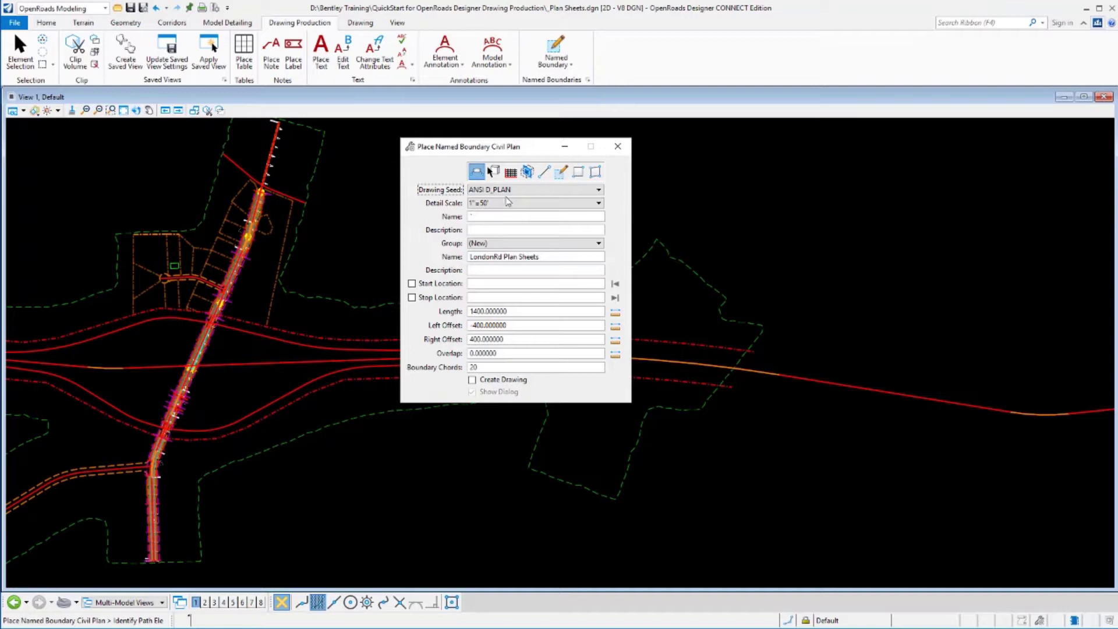
pyautogui.click(265, 167)
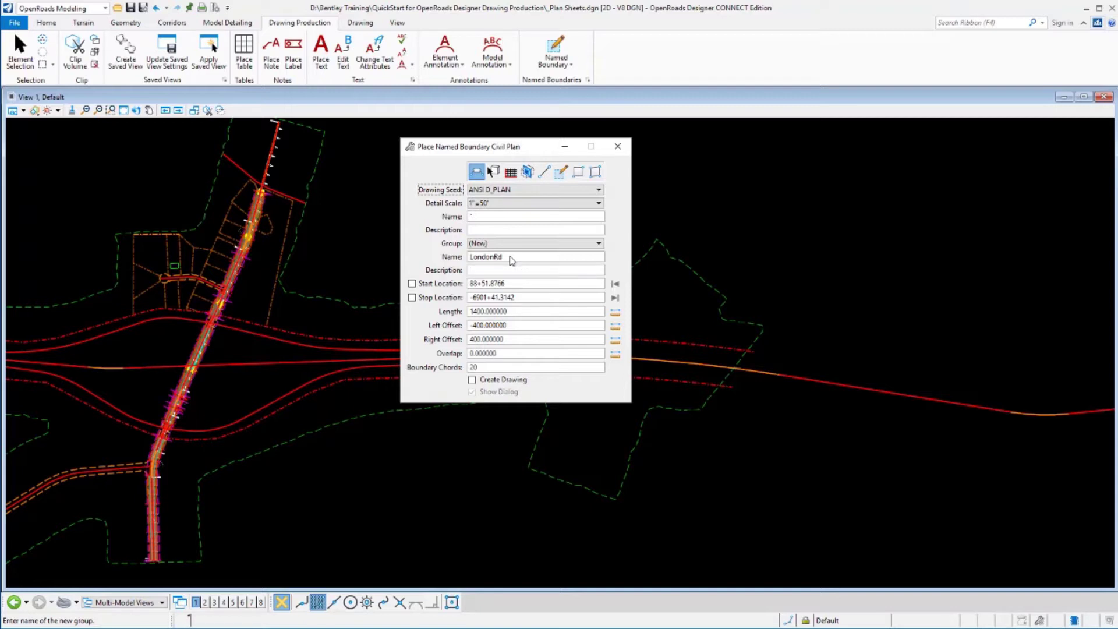
# - Name the new boundary group 'LondonRd Plan Sheets'
pyautogui.click(512, 260)
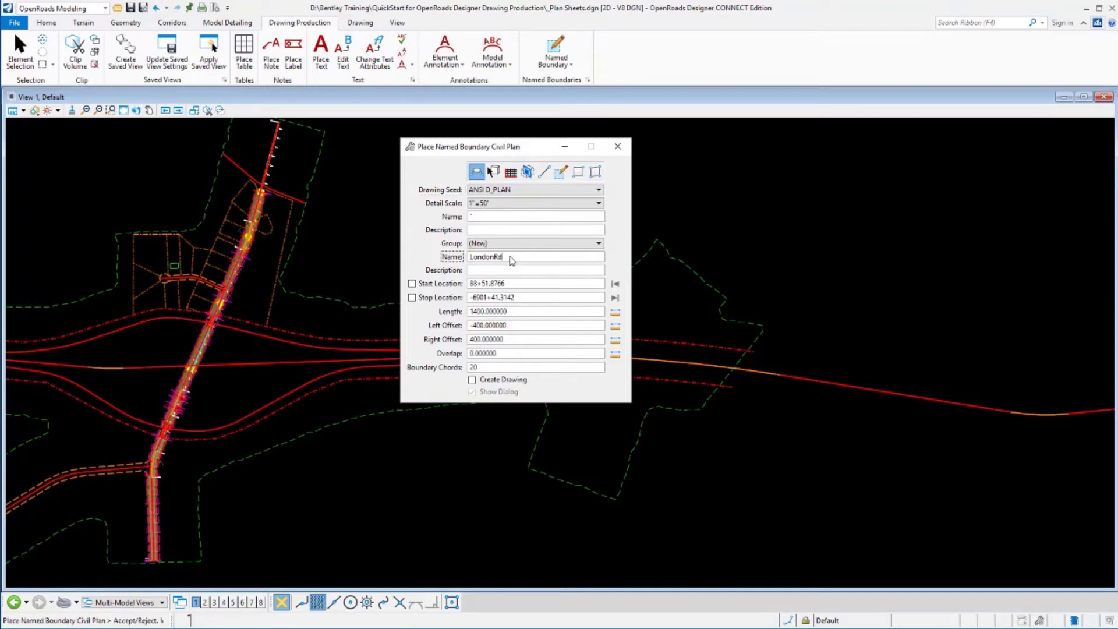
pyautogui.write('Plan Sheets')
pyautogui.press('Tab')
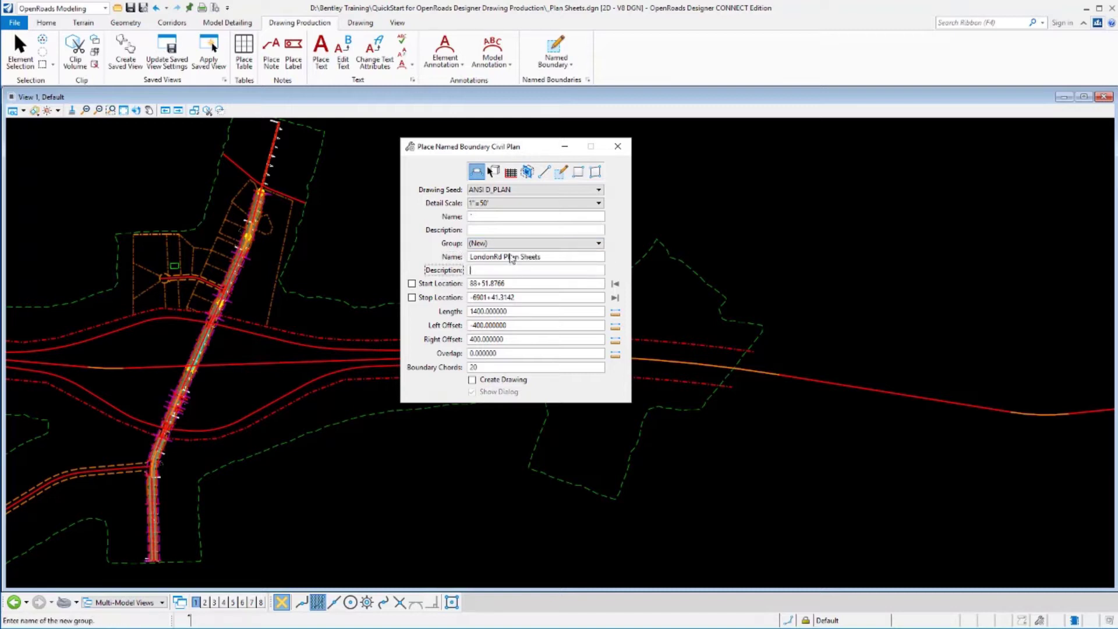
pyautogui.click(527, 270)
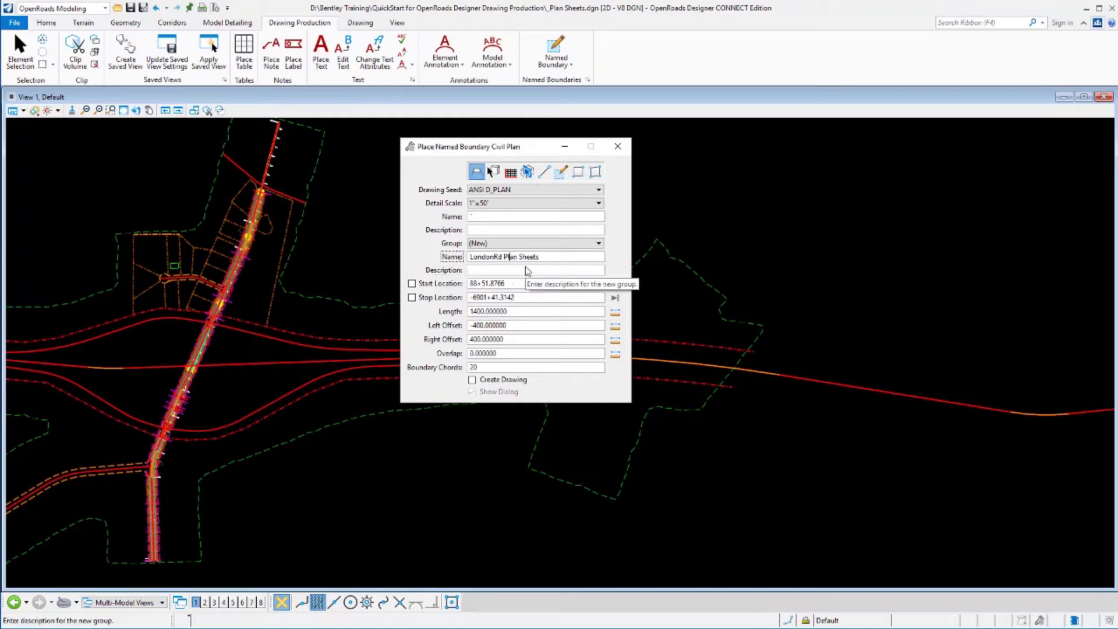
pyautogui.click(527, 270)
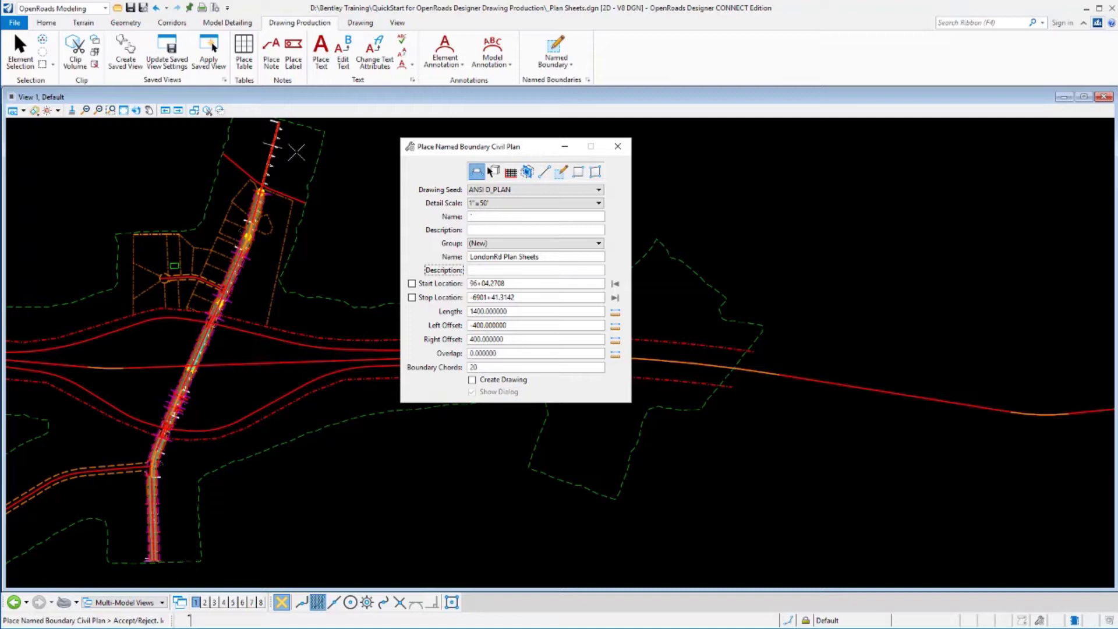
# - Start boundaries at 50+00, with 1"=20' scale, name Plan 1 and Create Drawing on, then pick the path end
pyautogui.click(184, 562)
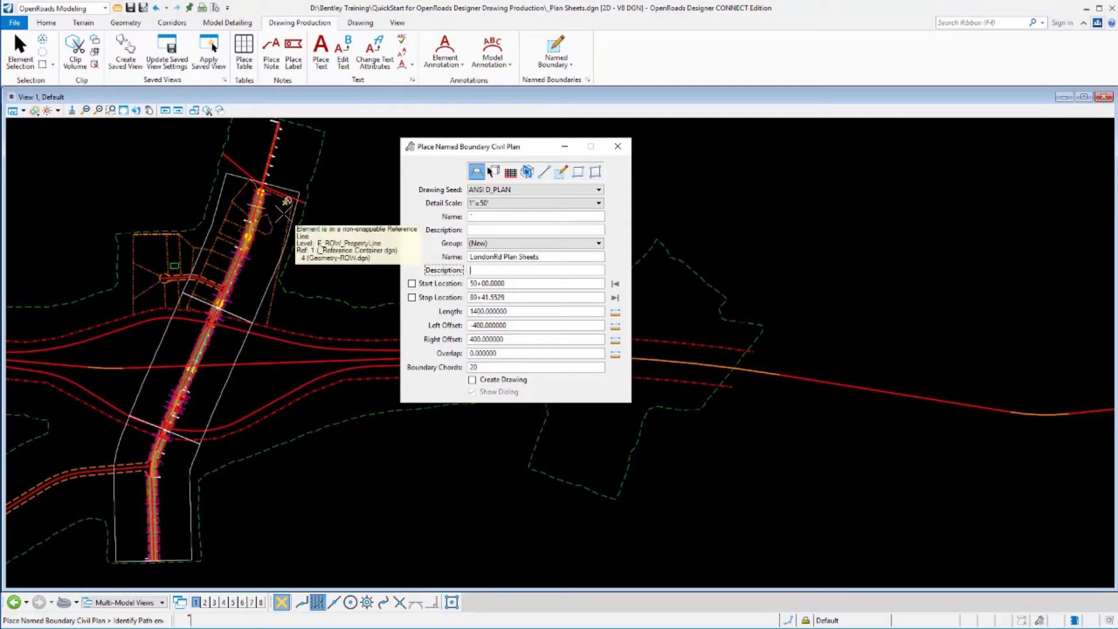
pyautogui.click(483, 203)
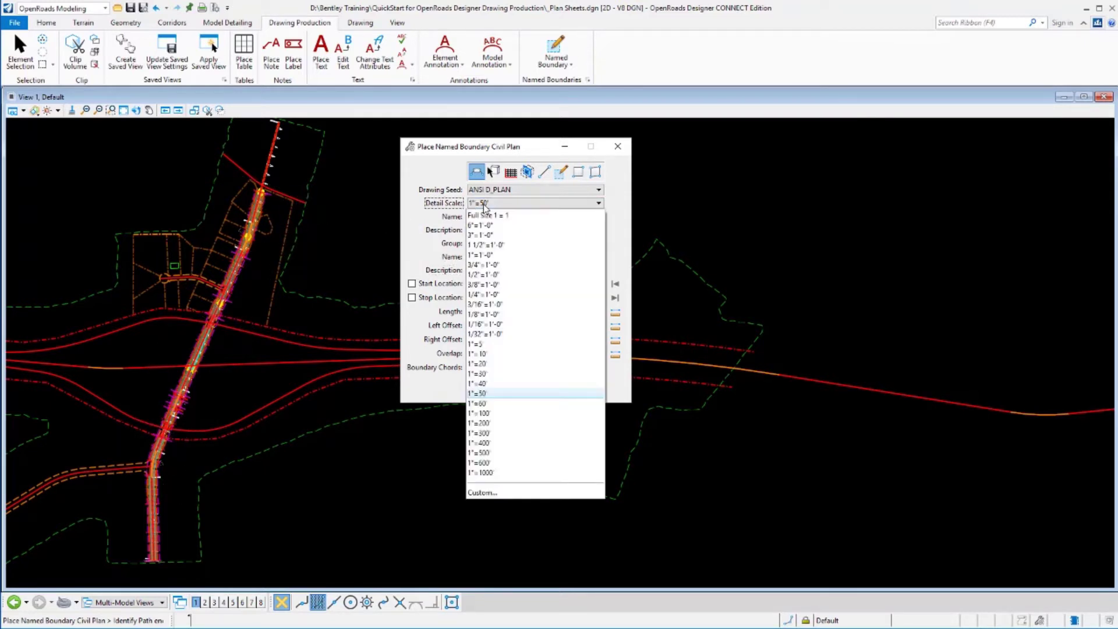
pyautogui.click(478, 363)
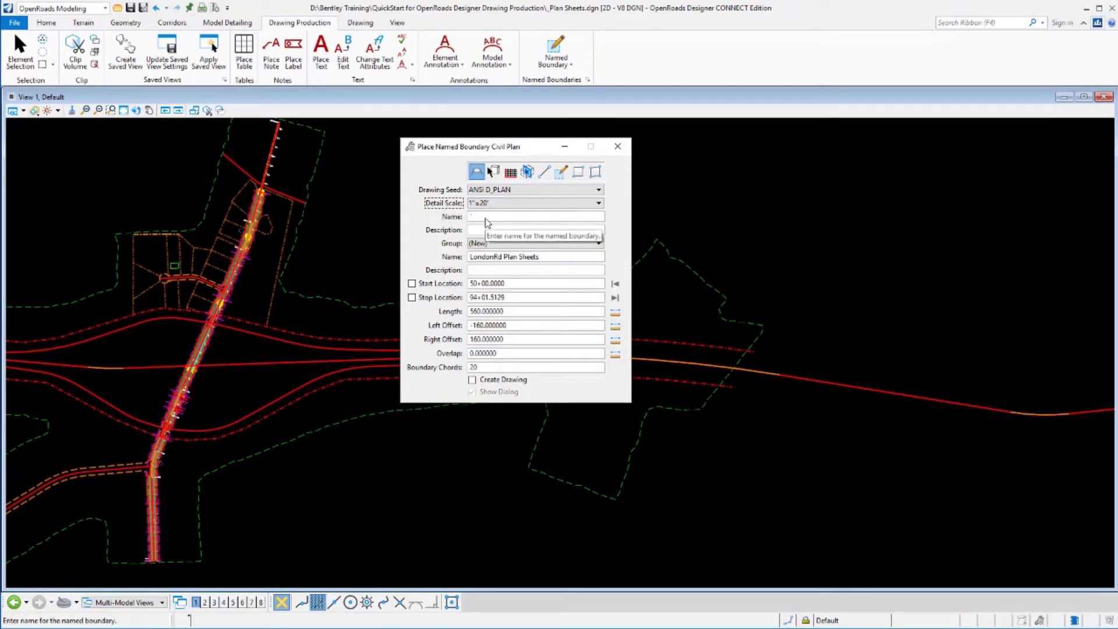
pyautogui.click(493, 219)
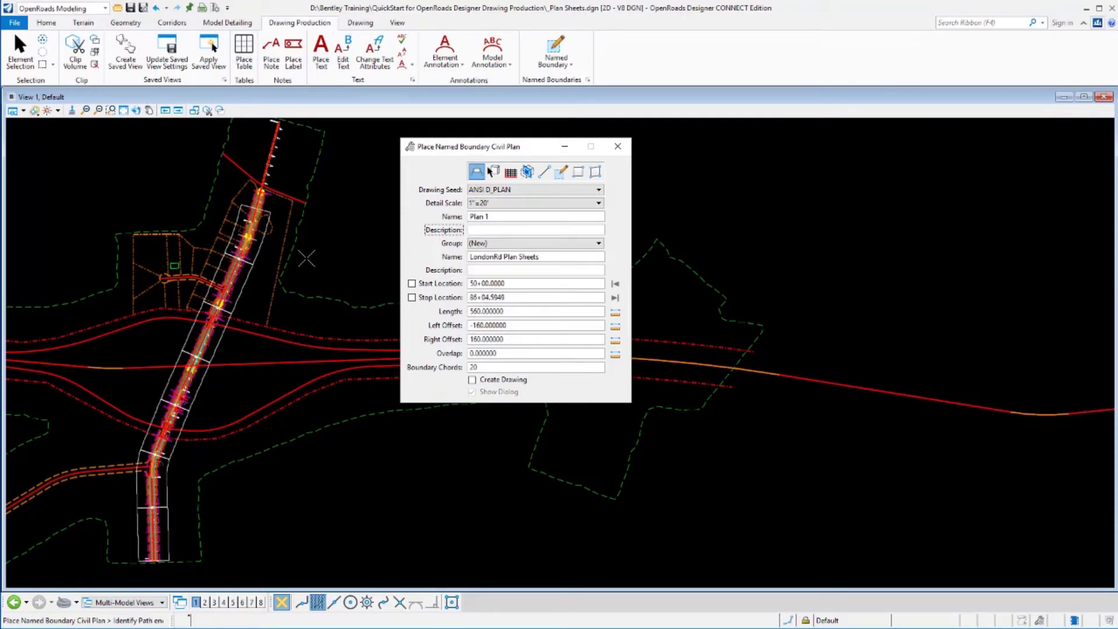
pyautogui.click(482, 382)
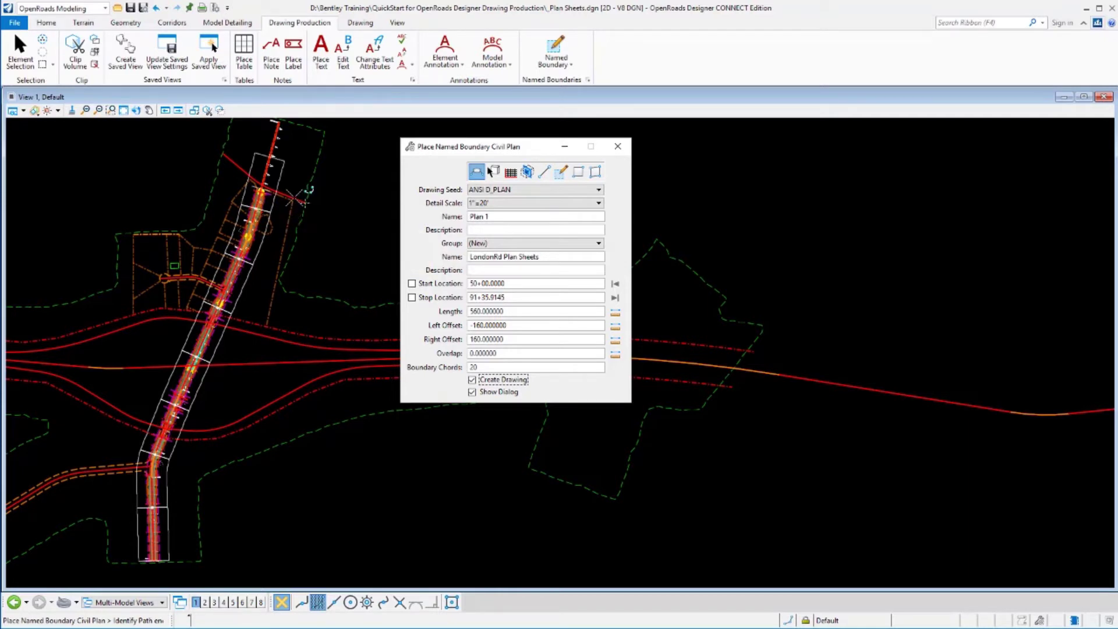
pyautogui.click(294, 198)
# - Accept the eight Plan boundaries and create their drawings with Add To Sheet Index checked
pyautogui.click(316, 244)
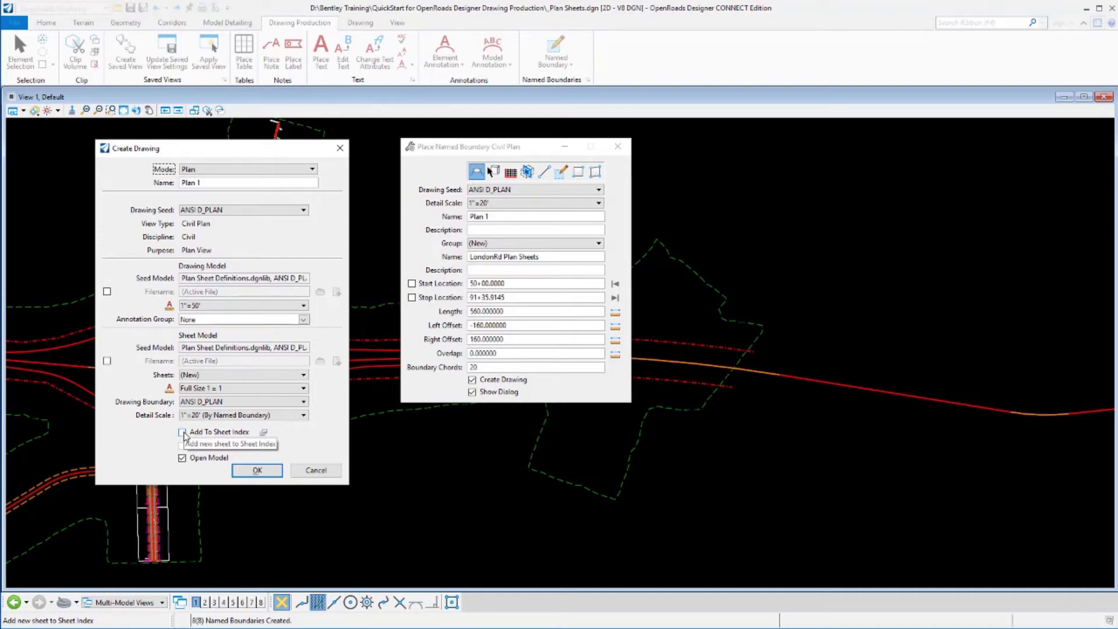
pyautogui.click(183, 434)
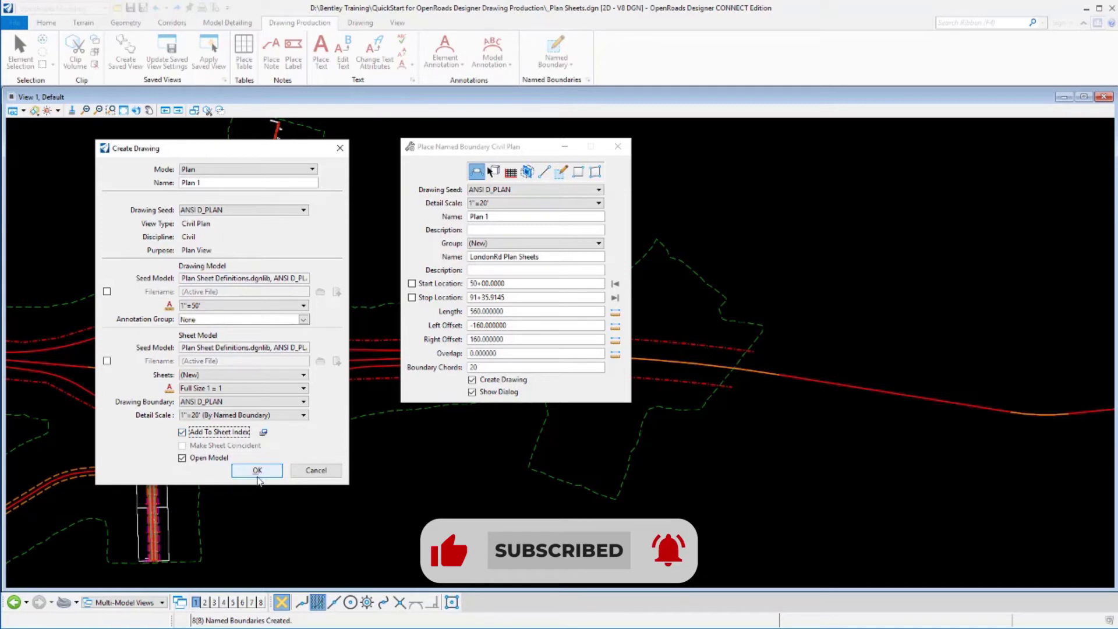
pyautogui.click(257, 470)
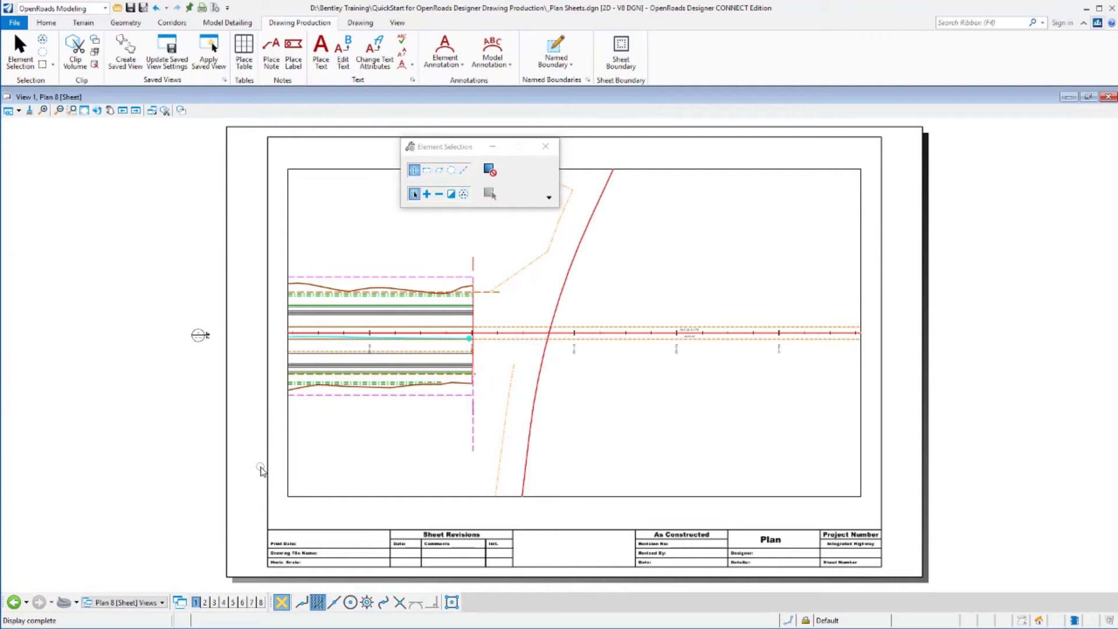
# - Move the Element Selection panel aside and switch to the Plan 1 [Sheet] Views
pyautogui.moveTo(473, 146); pyautogui.dragTo(1005, 60)
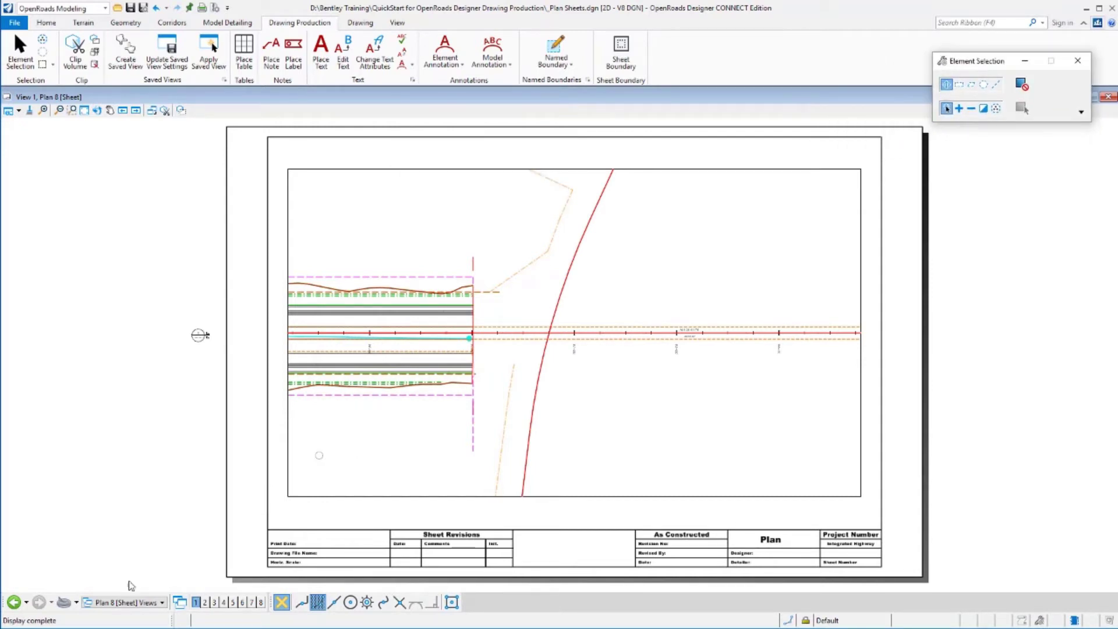
pyautogui.click(125, 602)
pyautogui.scroll(4, 167, 515)
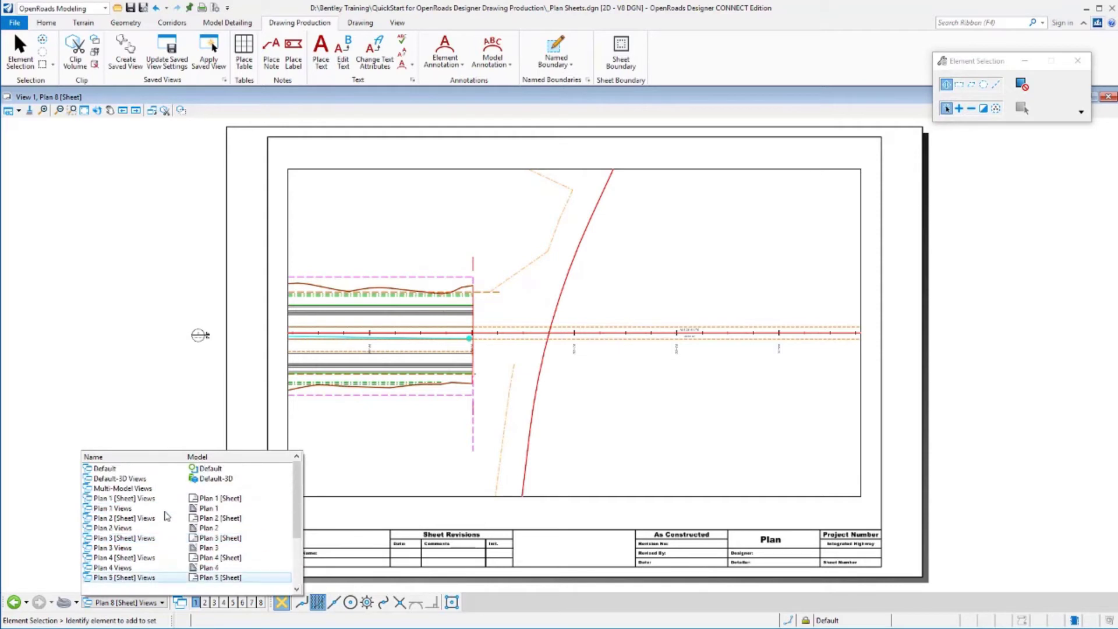
pyautogui.click(169, 499)
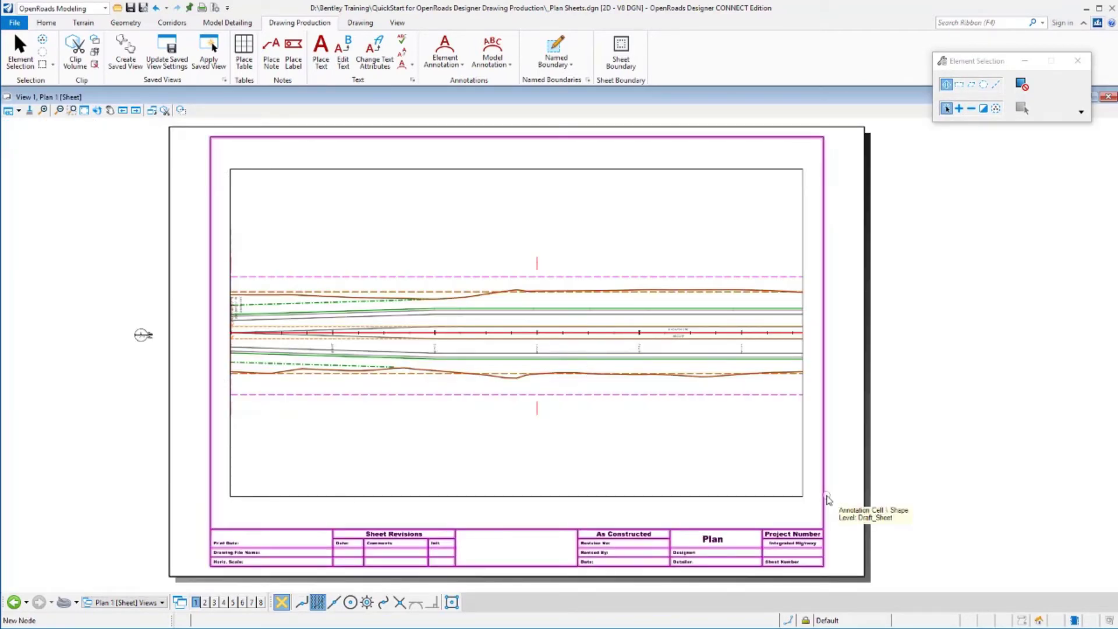
pyautogui.click(122, 603)
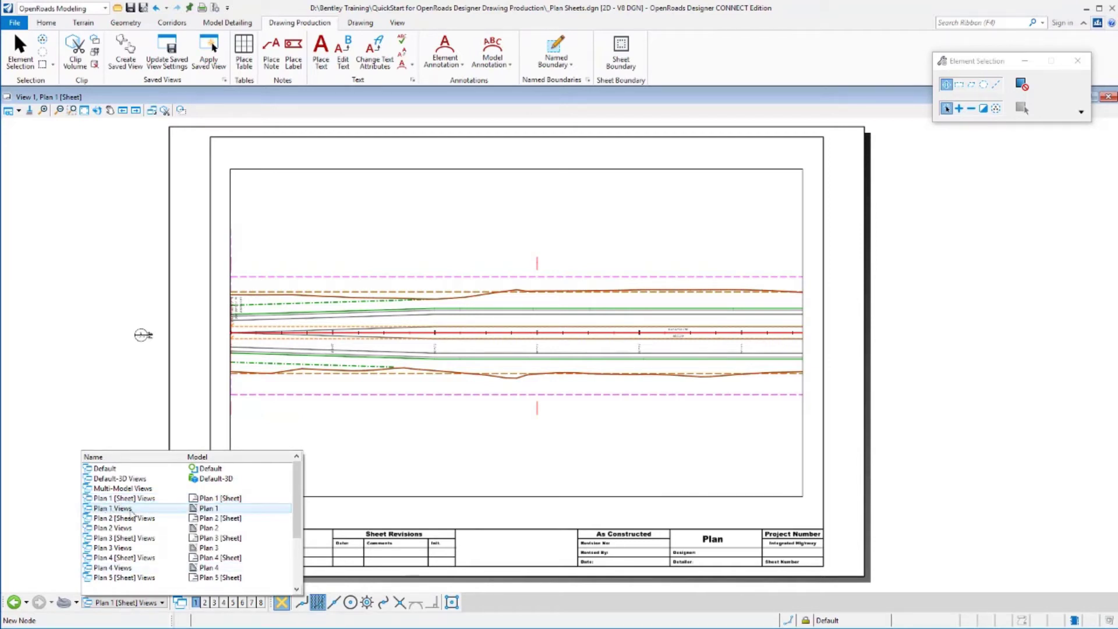
pyautogui.click(206, 509)
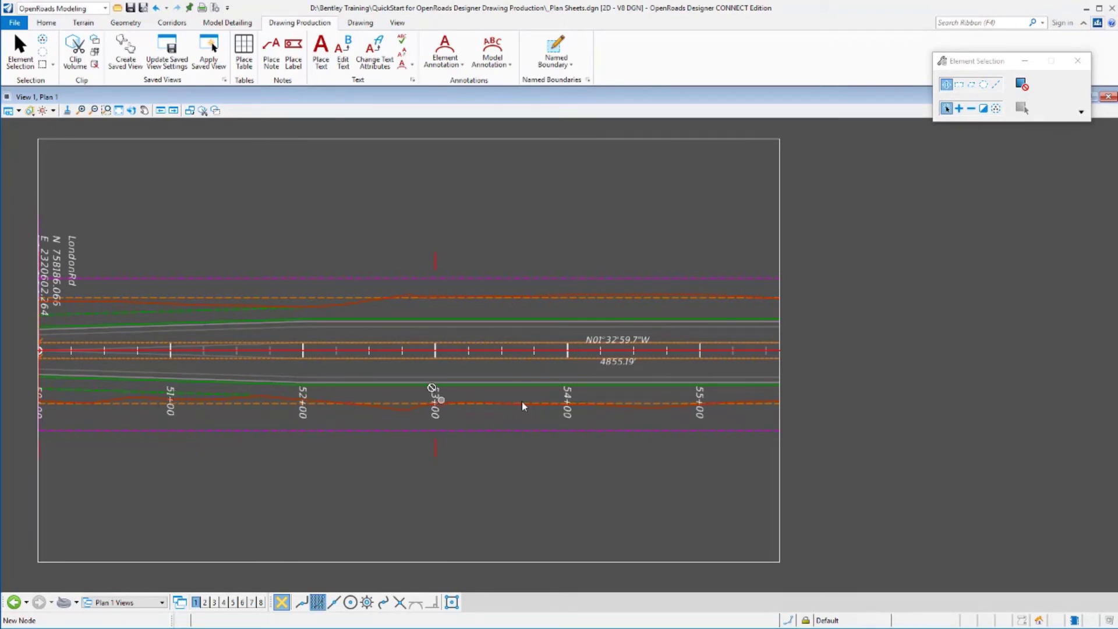
pyautogui.moveTo(552, 411)
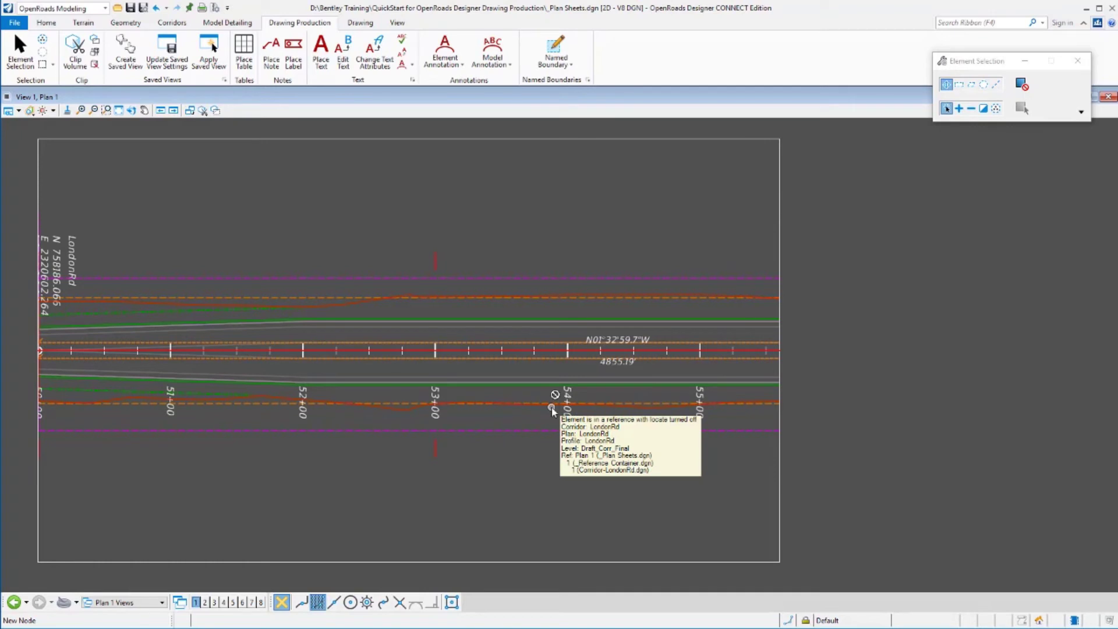
pyautogui.click(134, 603)
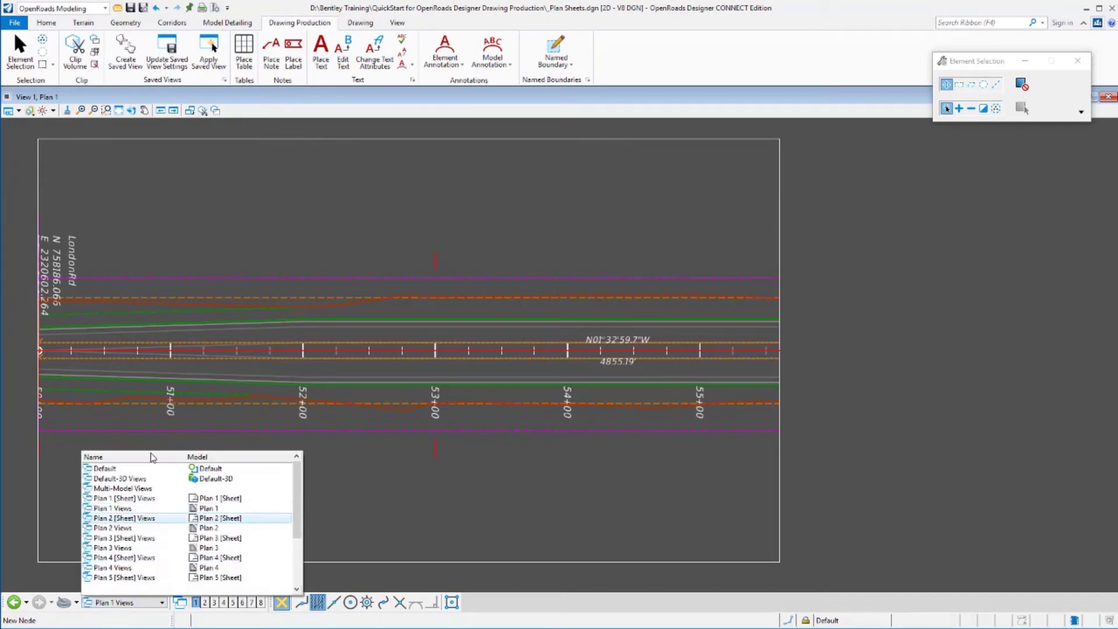
pyautogui.click(152, 498)
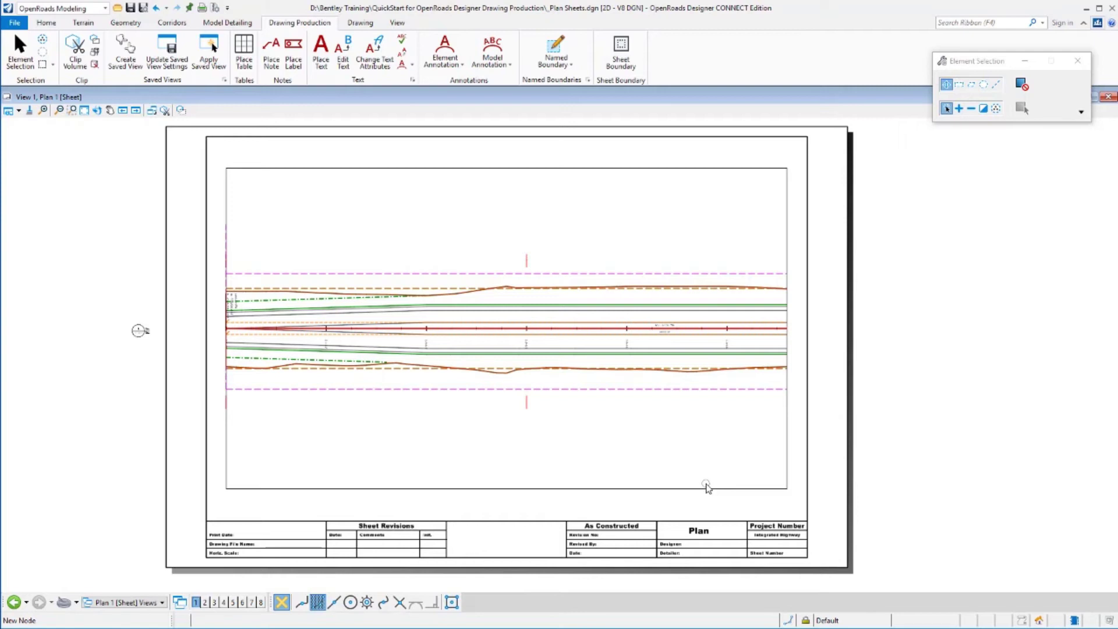
# - Return to the Default design model by choosing Multi-Model Views
pyautogui.click(127, 604)
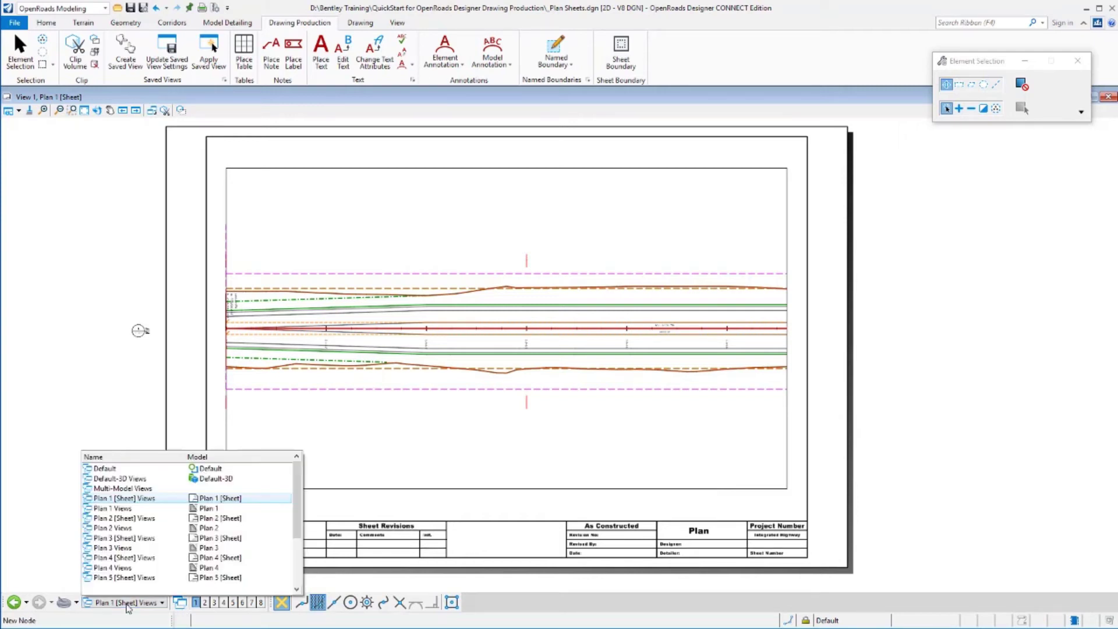
pyautogui.click(121, 488)
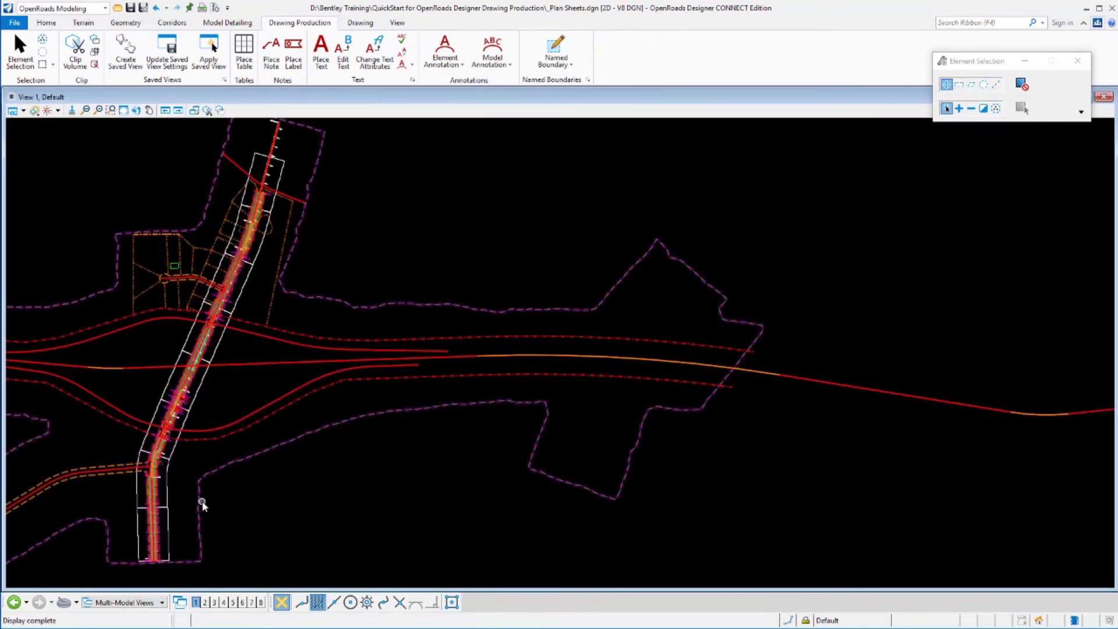
# - Start a Civil Plan named boundary using the ANSI D_PLAN PLAN drawing seed
pyautogui.moveTo(202, 504)
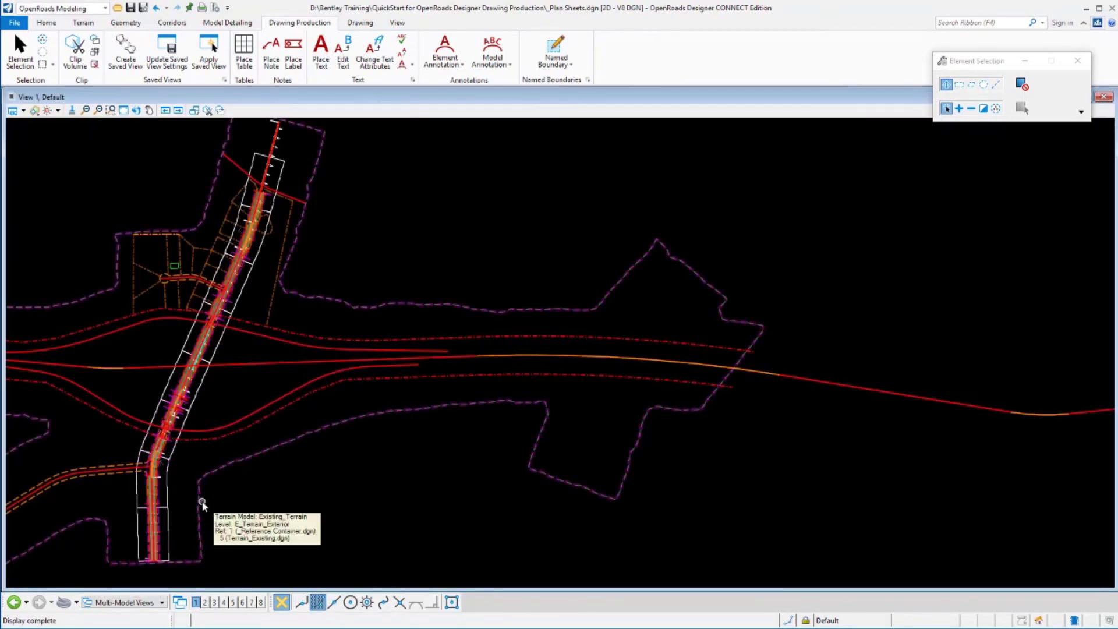
pyautogui.click(556, 49)
pyautogui.moveTo(928, 63); pyautogui.dragTo(454, 180)
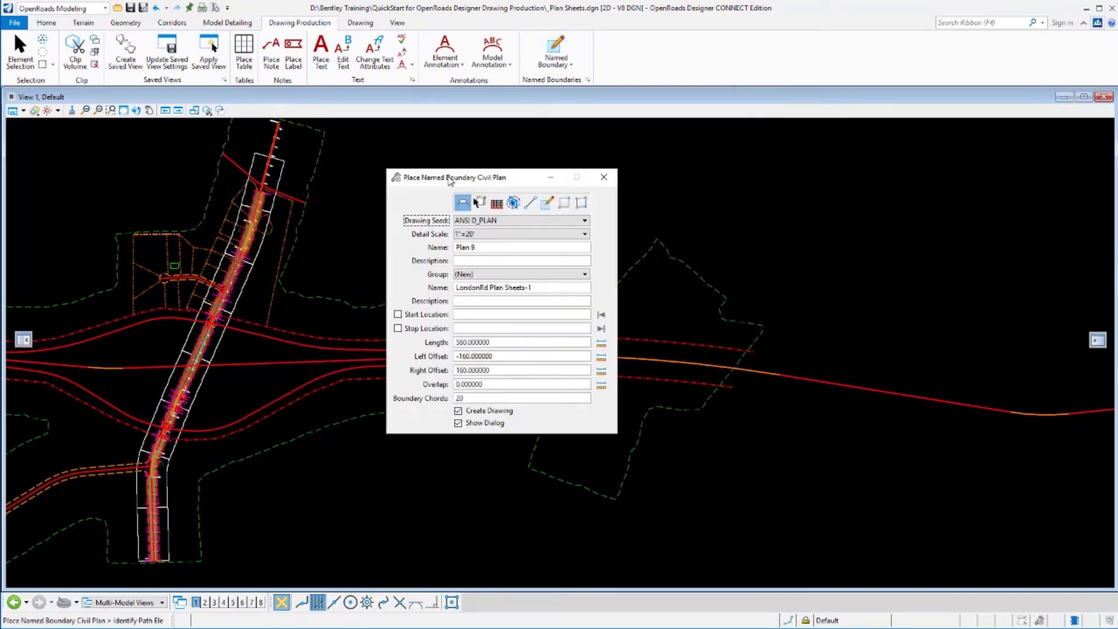
pyautogui.click(472, 220)
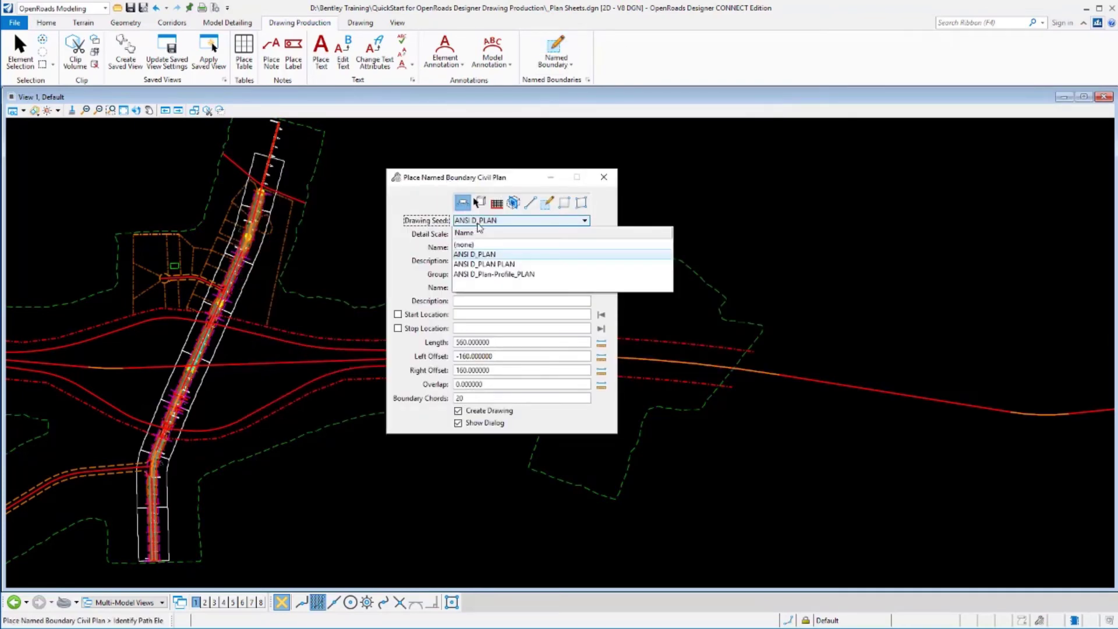
pyautogui.click(503, 266)
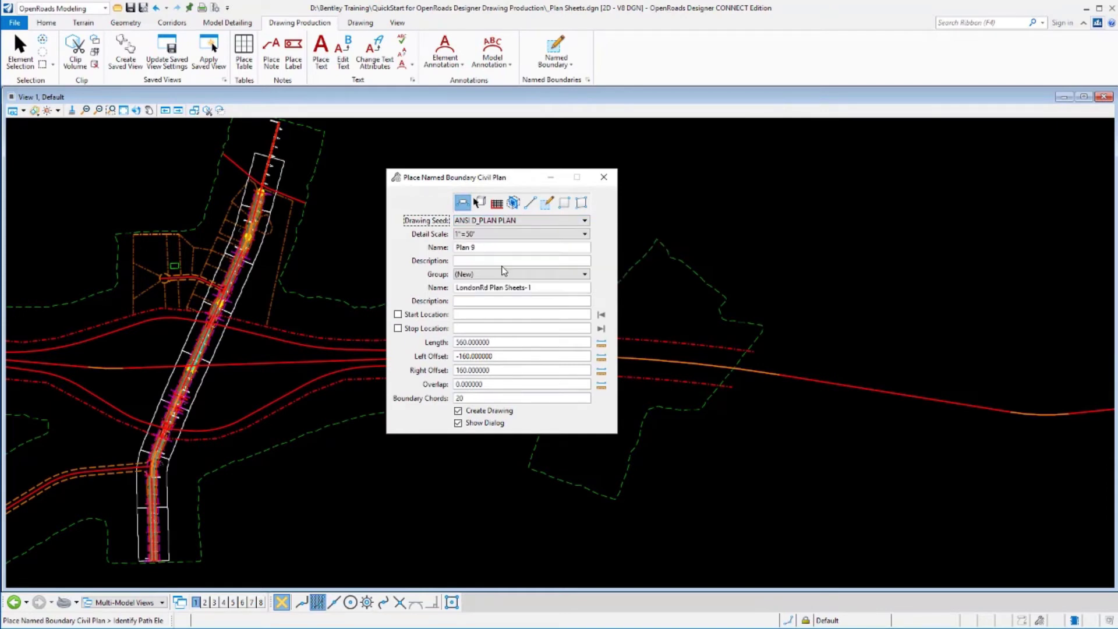
# - Select the LondonRd alignment starting at 50+00 and set the detail scale to 1"=20'
pyautogui.click(463, 204)
pyautogui.click(272, 145)
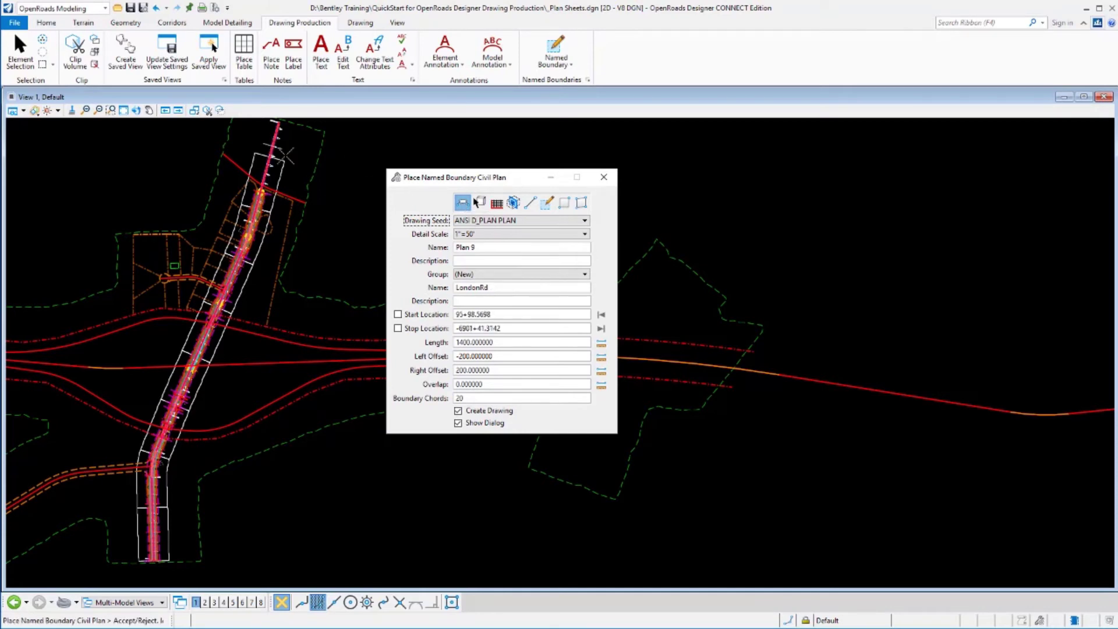
pyautogui.click(237, 581)
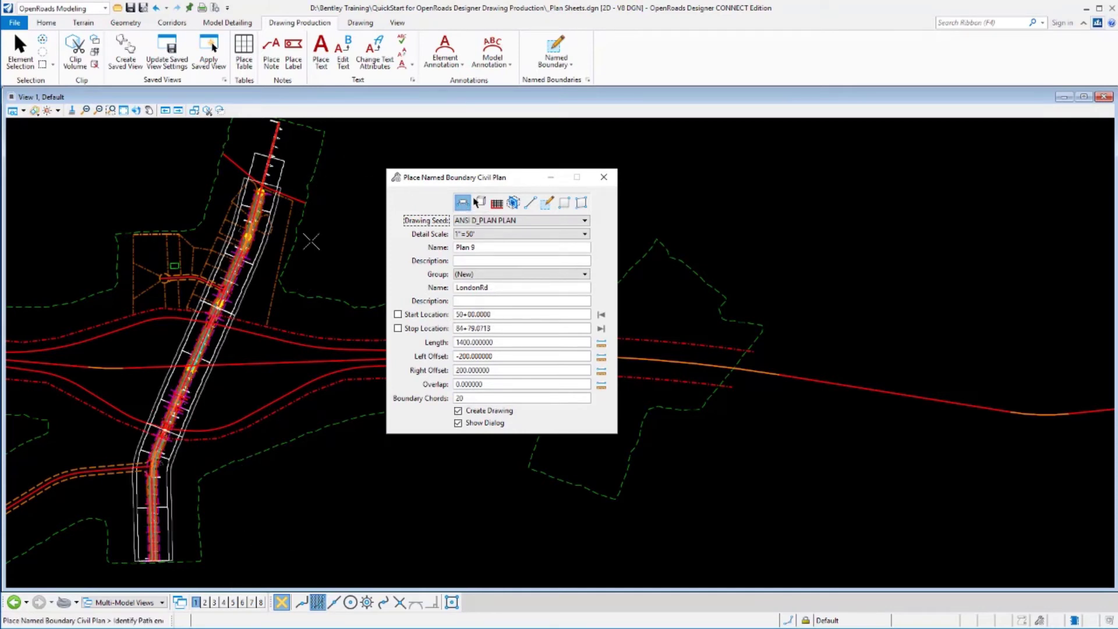
pyautogui.click(478, 235)
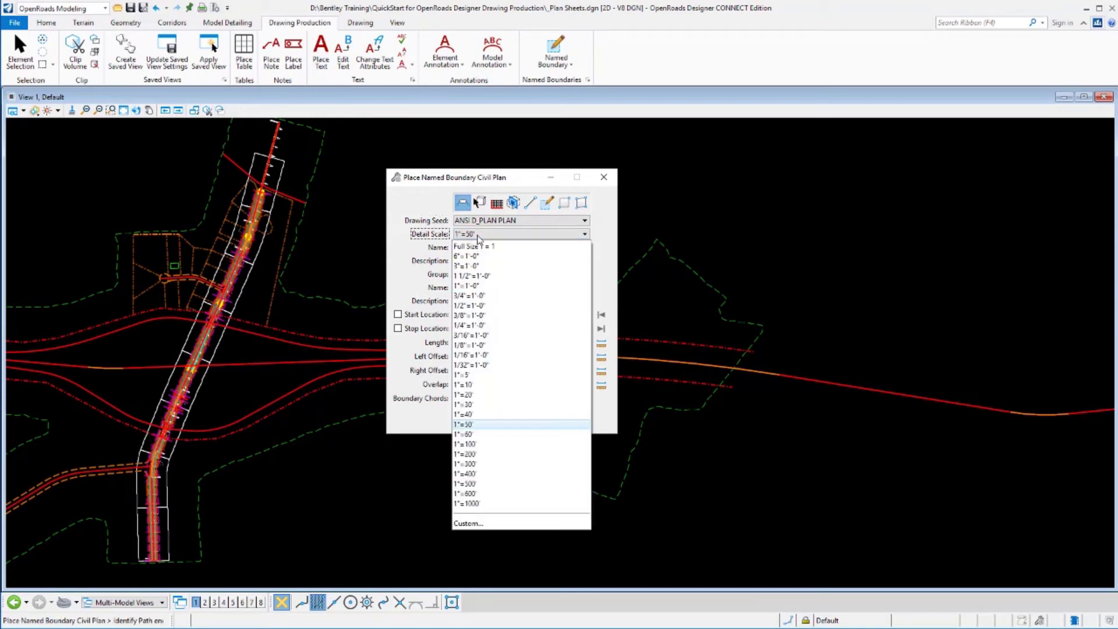
pyautogui.click(466, 395)
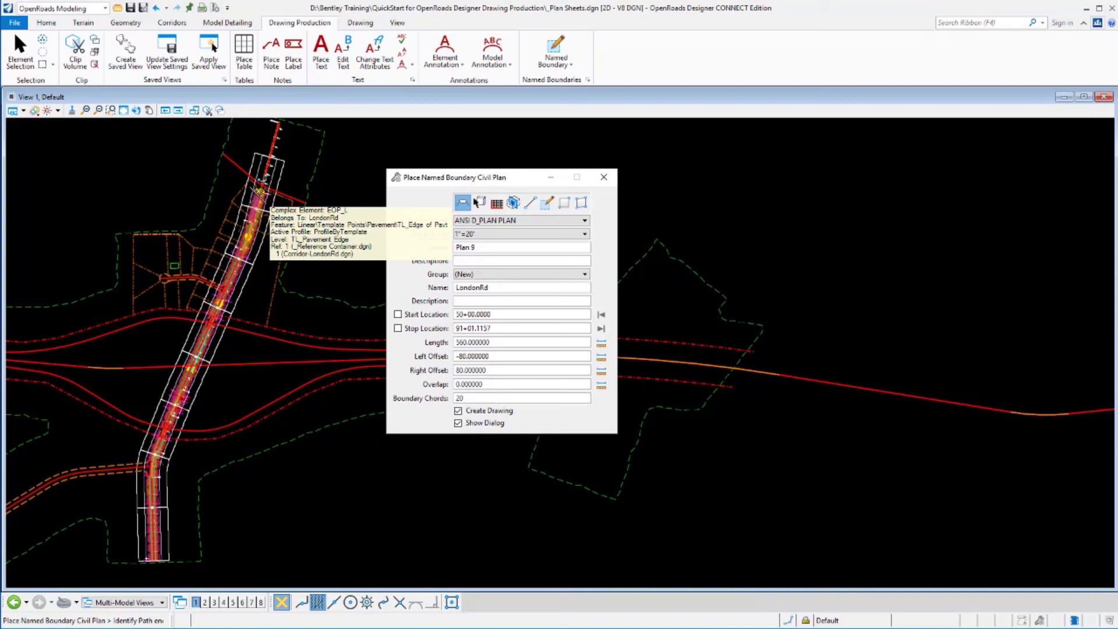
# - Pick the end element, name the boundaries DPlan 1, turn off Show Dialog, and accept to create sheets
pyautogui.click(259, 190)
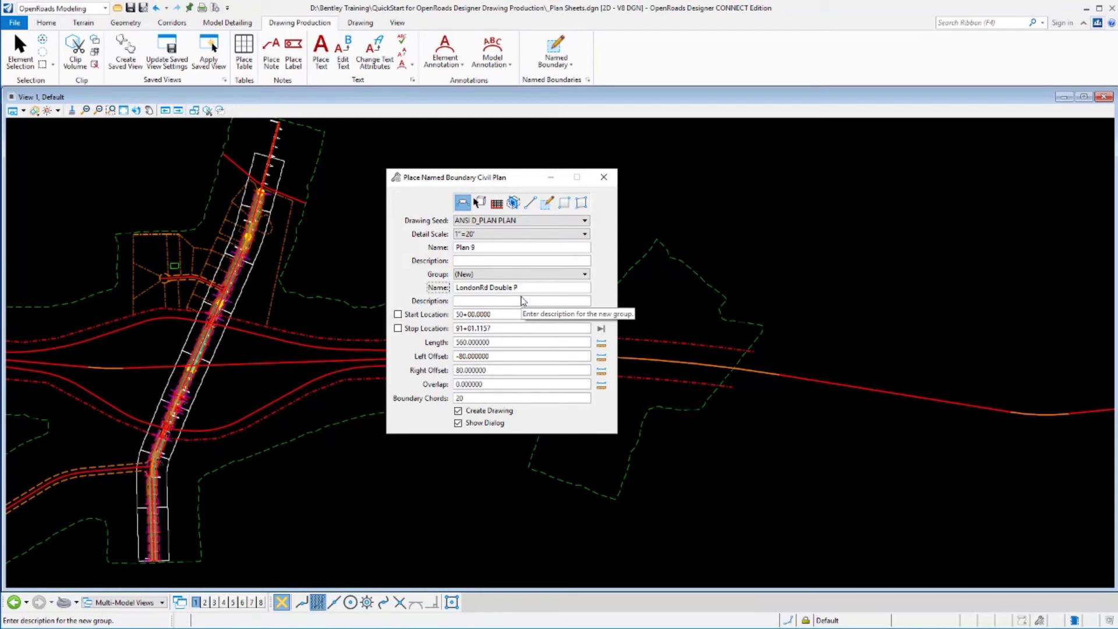
pyautogui.click(458, 250)
pyautogui.write('L')
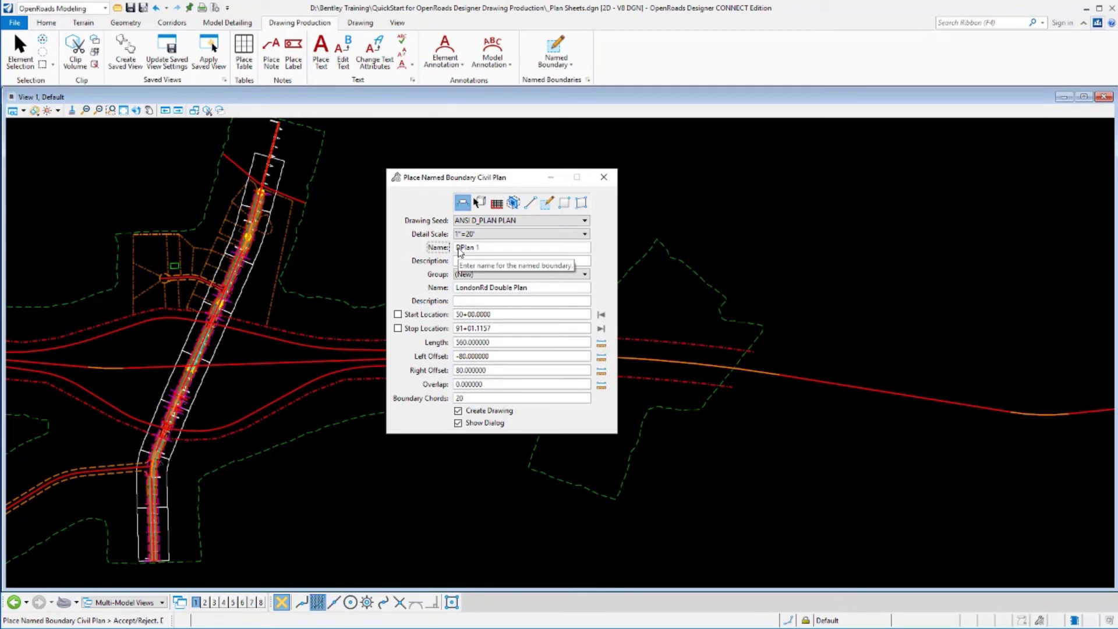
pyautogui.press('Tab')
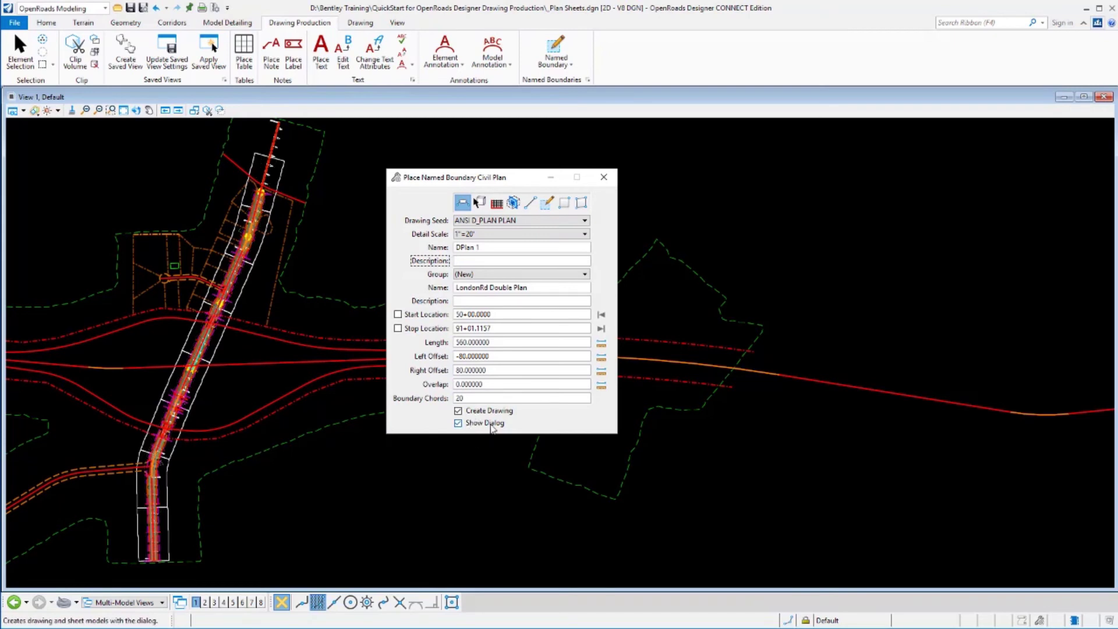
pyautogui.click(468, 427)
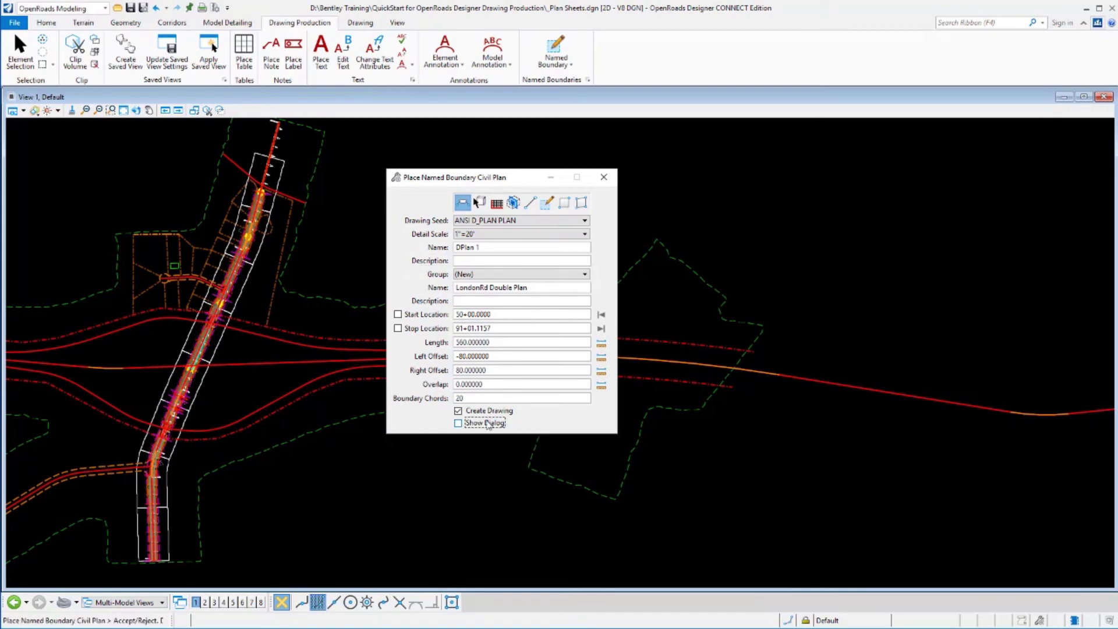
pyautogui.click(305, 375)
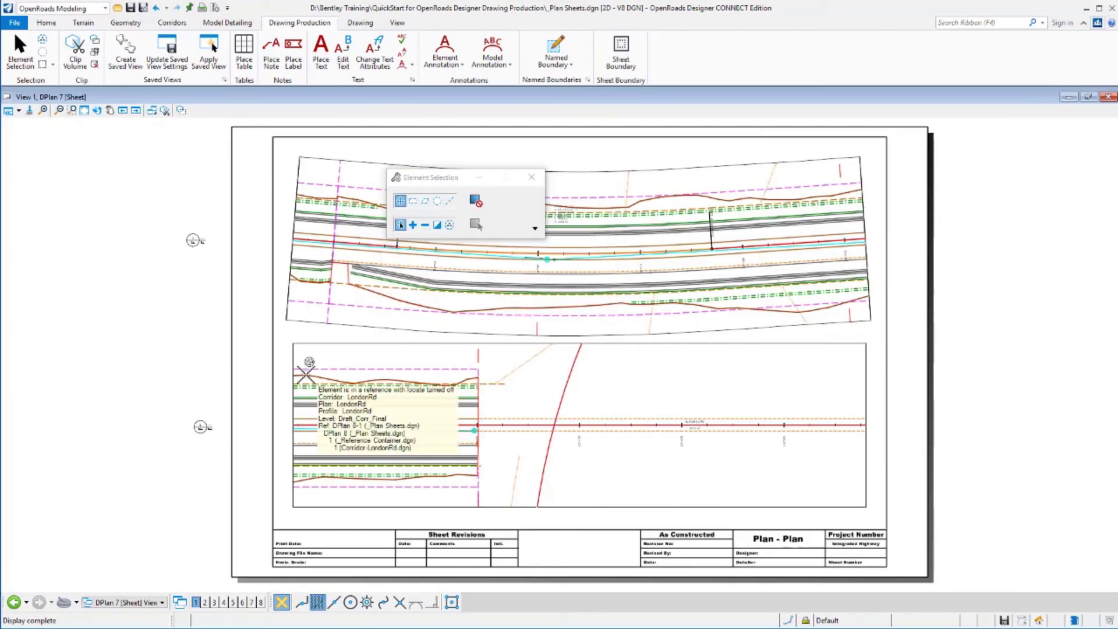
# - Move the Element Selection window aside and switch to the DPlan 1 [Sheet] Views
pyautogui.moveTo(438, 182); pyautogui.dragTo(999, 138)
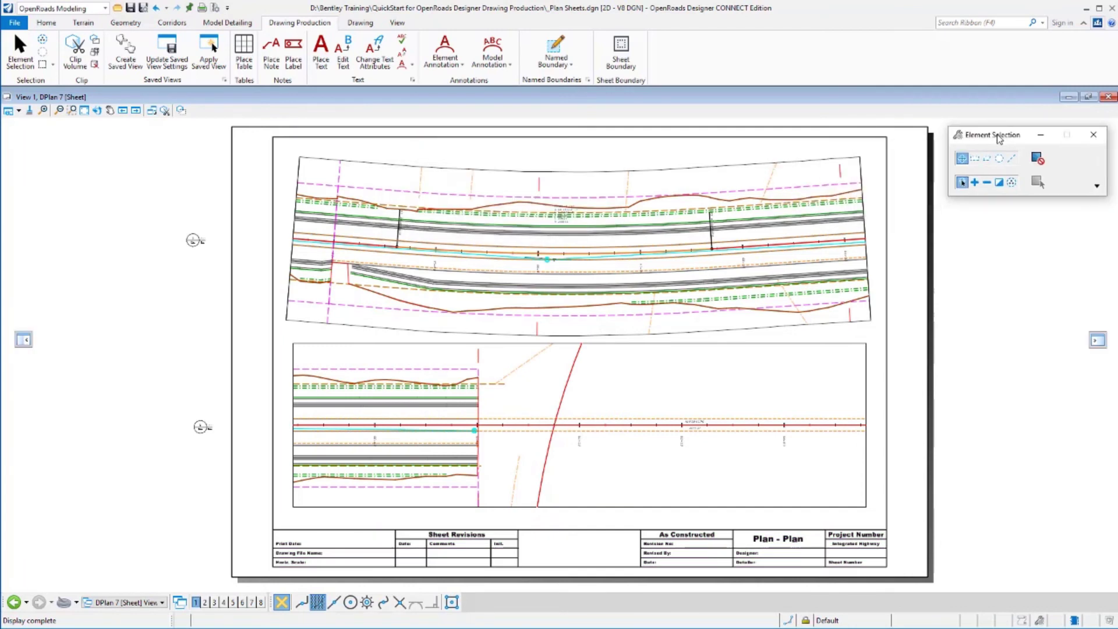
pyautogui.click(143, 606)
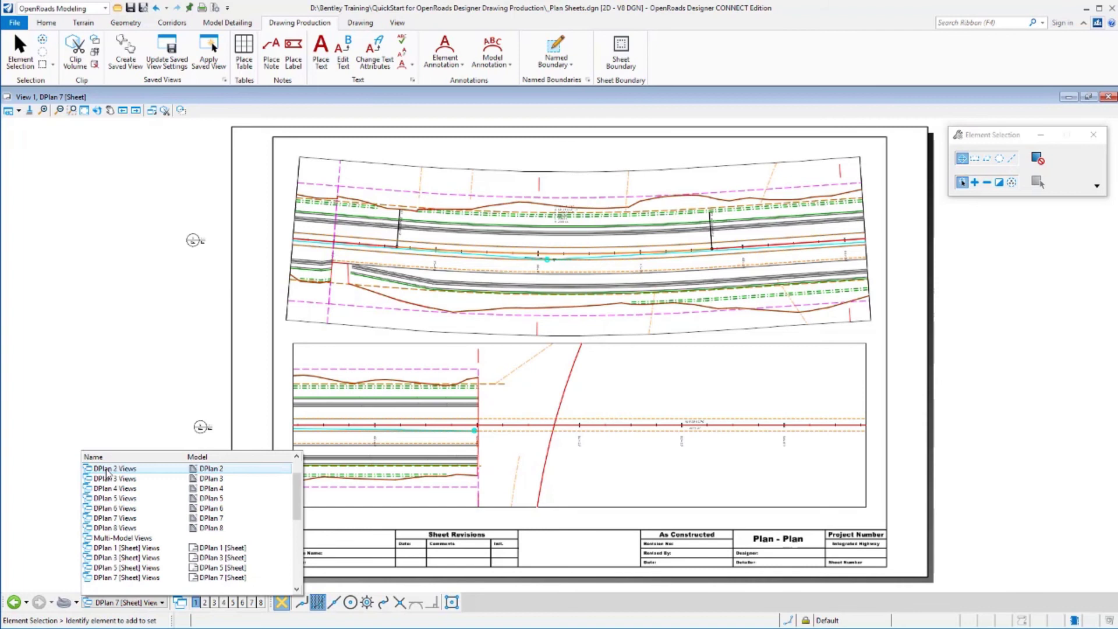
pyautogui.scroll(2, 108, 473)
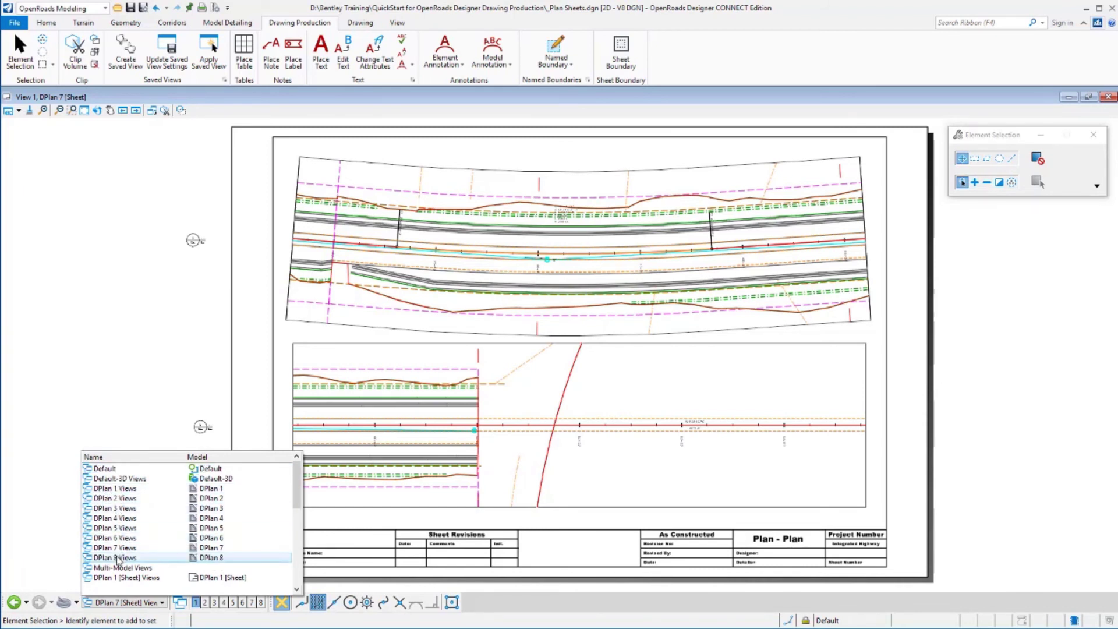
pyautogui.scroll(-3, 122, 551)
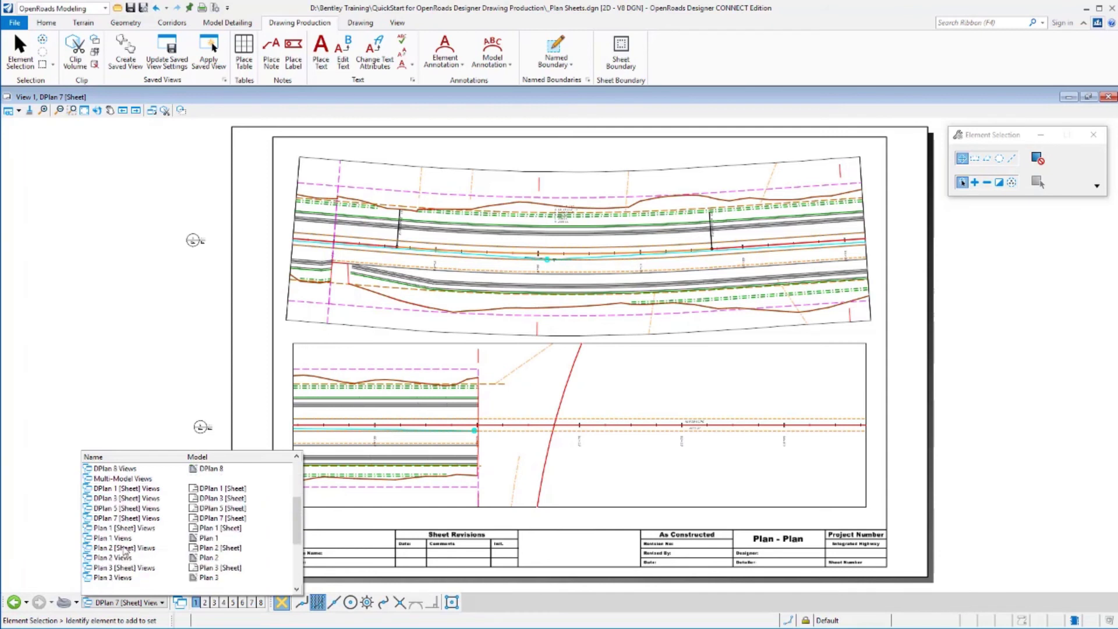
pyautogui.scroll(3, 127, 498)
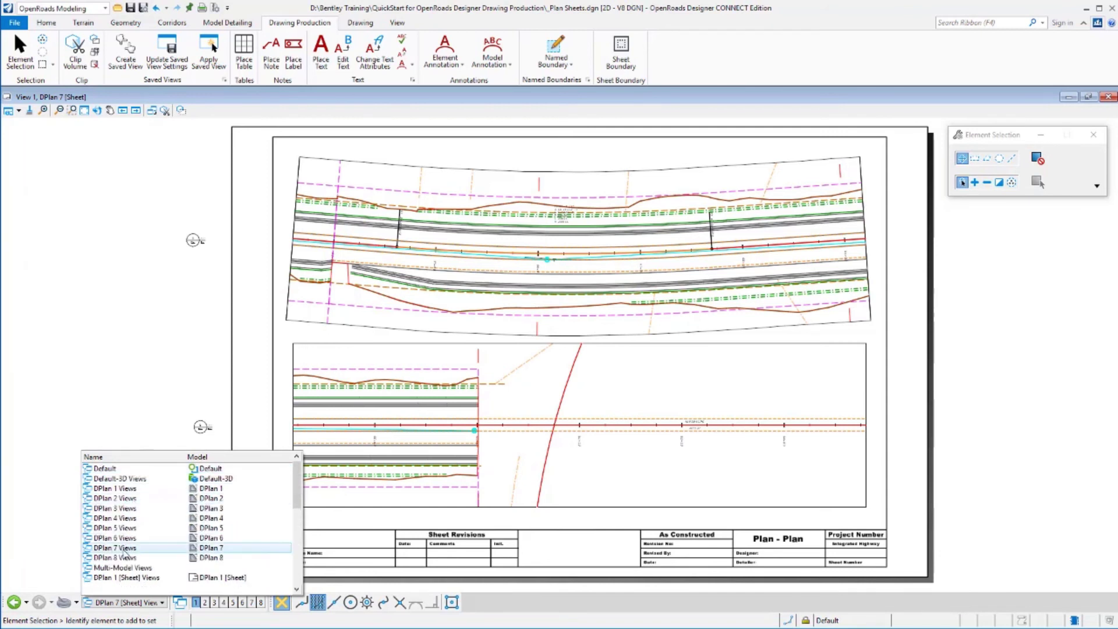
pyautogui.scroll(-1, 122, 544)
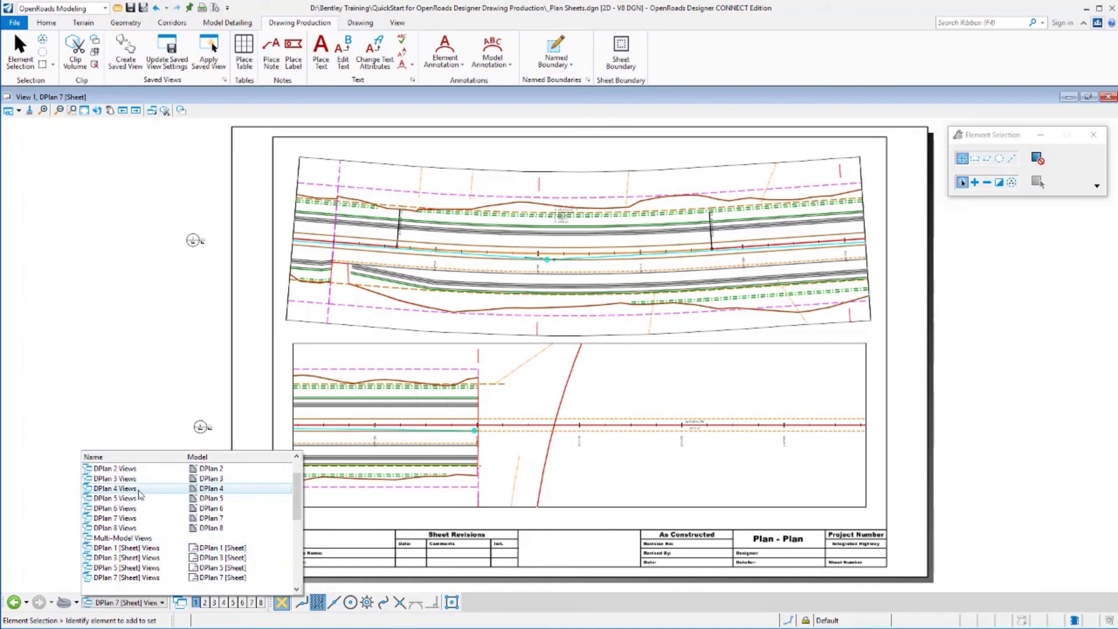
pyautogui.scroll(1, 140, 495)
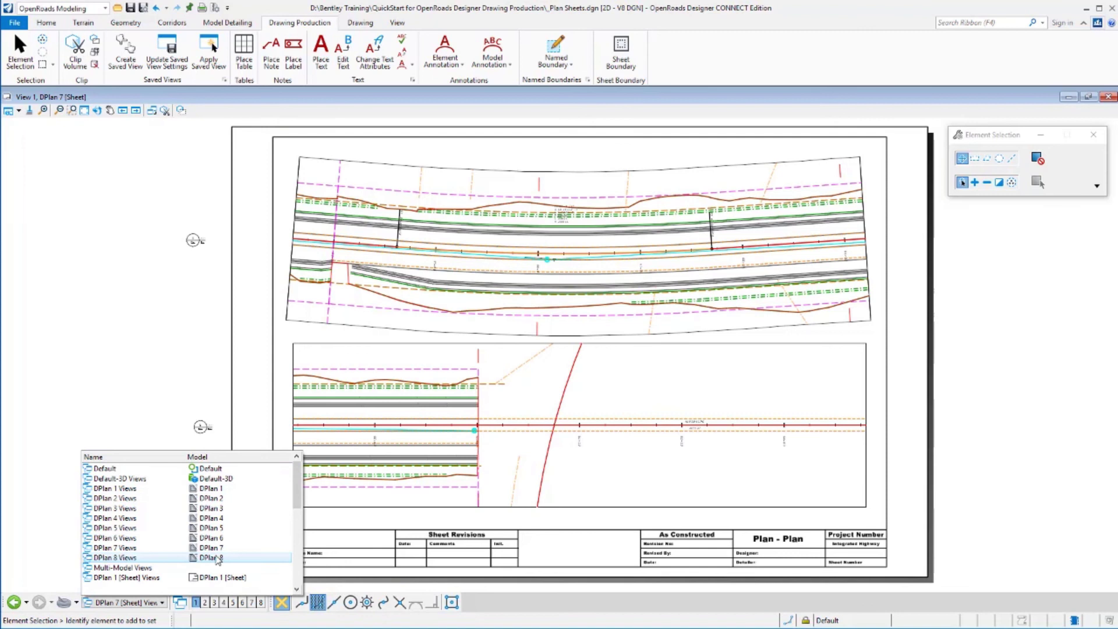
pyautogui.scroll(-3, 217, 558)
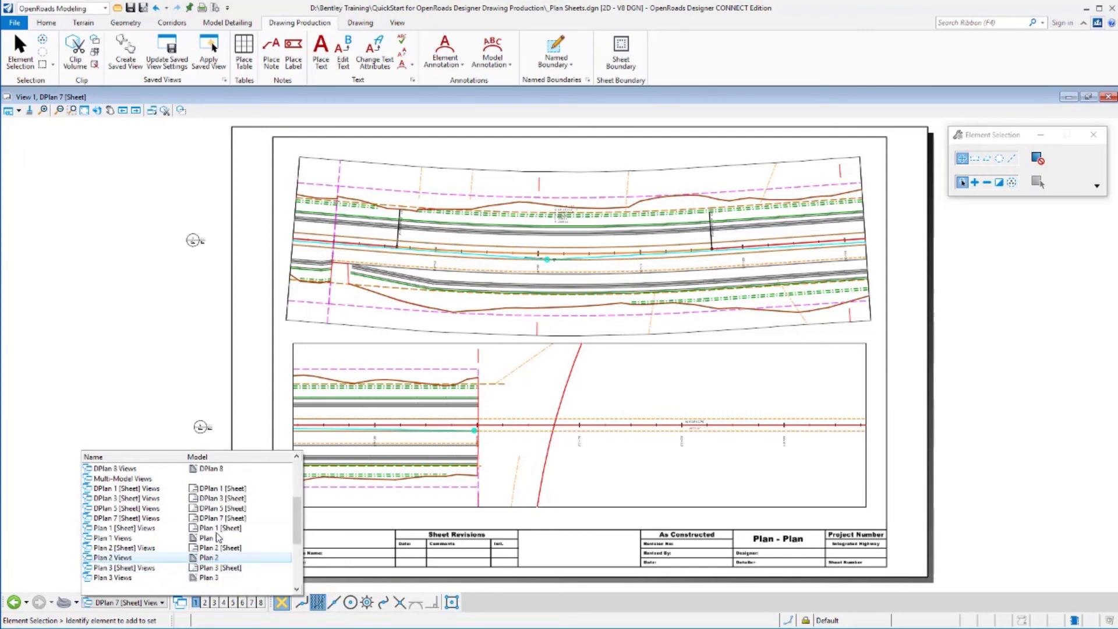
pyautogui.click(212, 490)
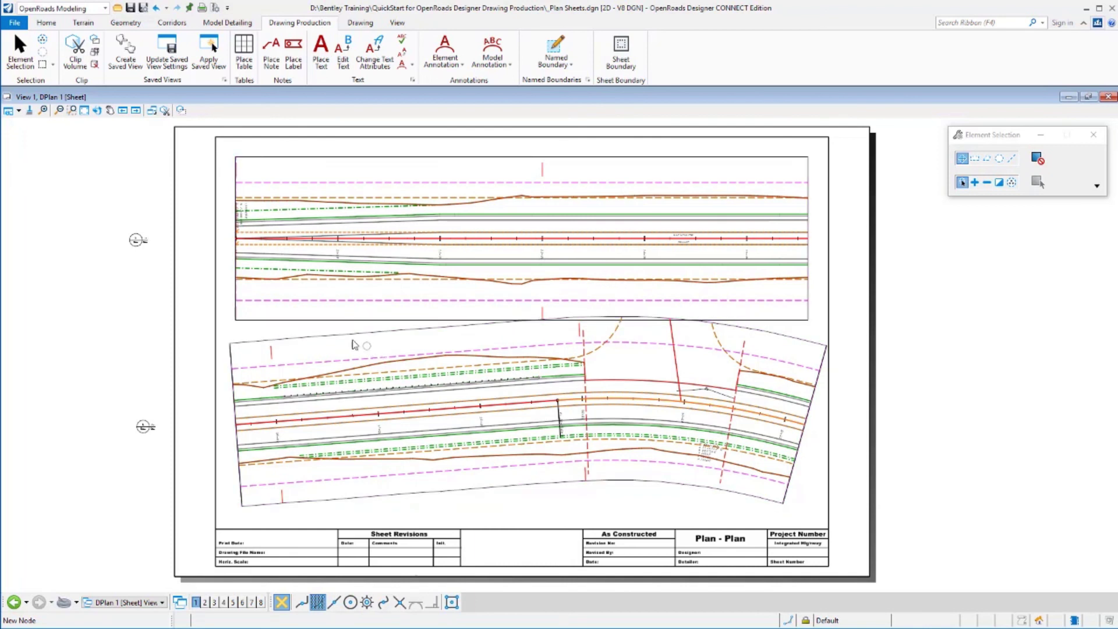
# - Move the DPlan 2 reference slightly down on the sheet, giving it a Y offset of 9304.317
pyautogui.click(58, 23)
pyautogui.click(251, 47)
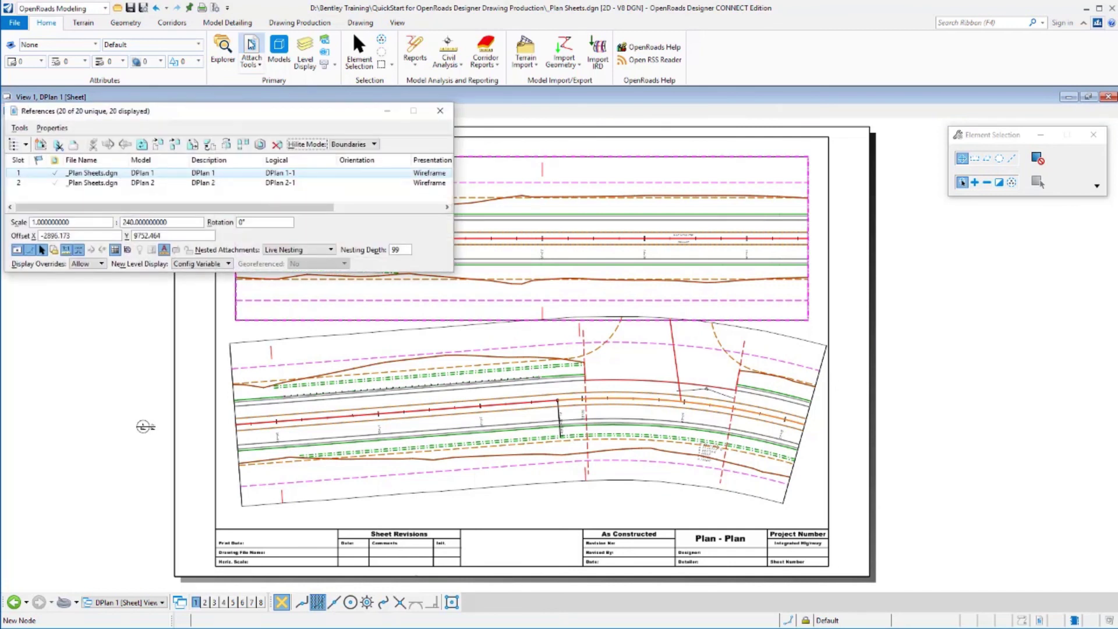
pyautogui.click(89, 182)
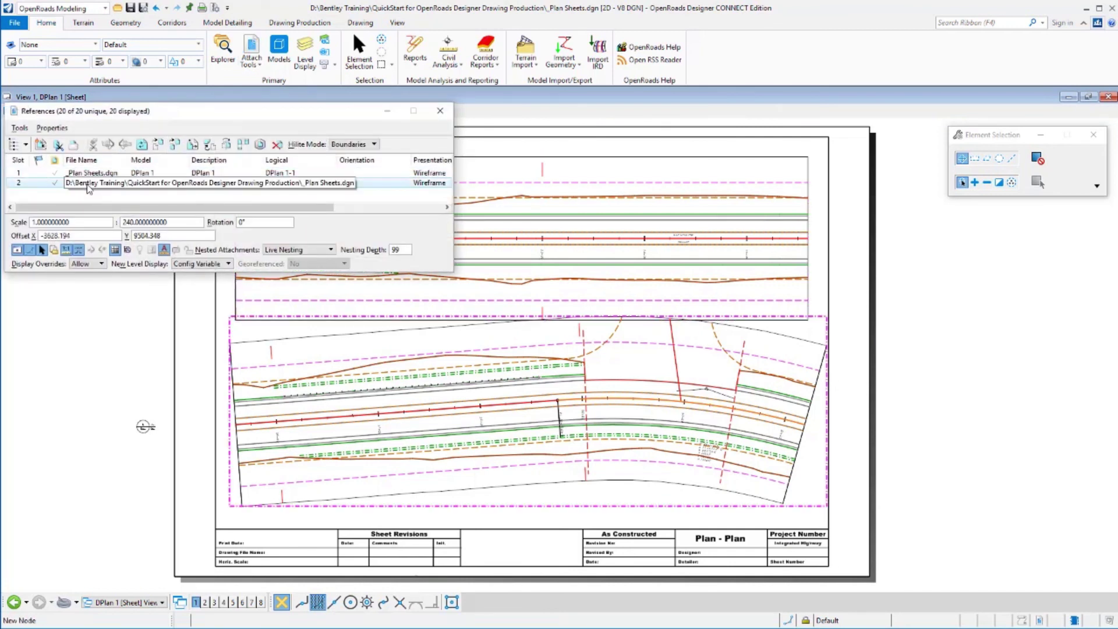
pyautogui.rightClick(99, 183)
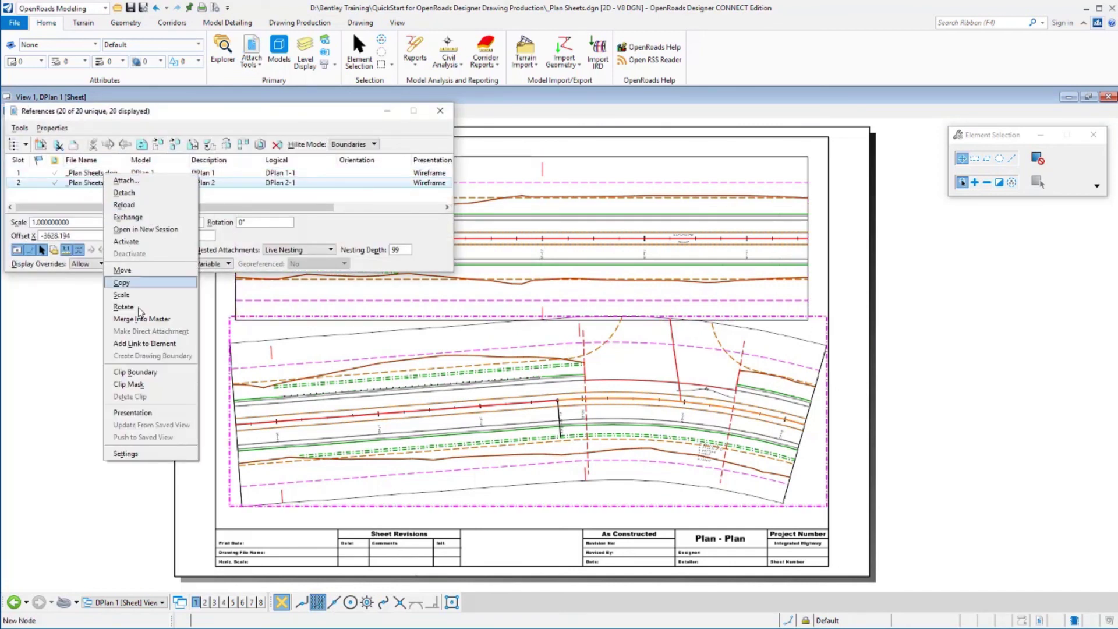
pyautogui.click(122, 270)
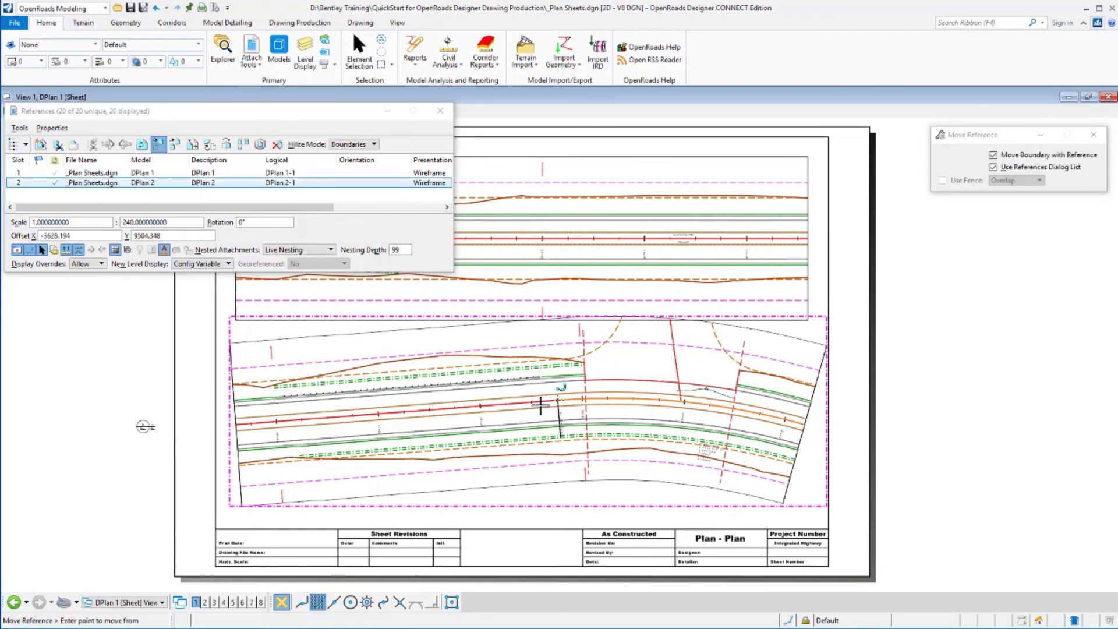
pyautogui.click(541, 405)
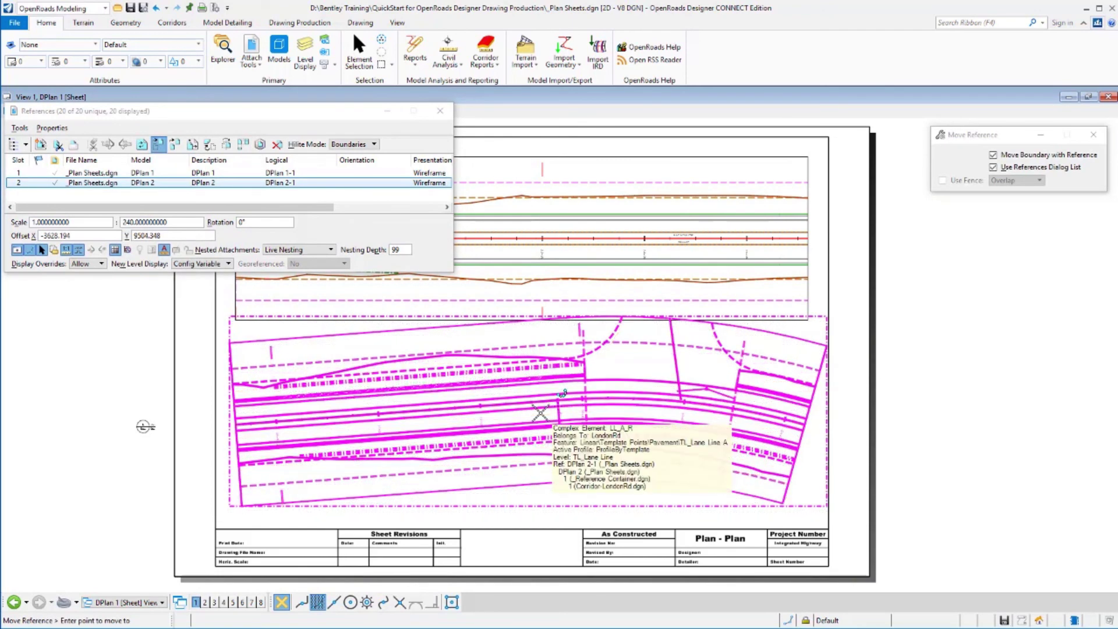
pyautogui.click(540, 413)
pyautogui.rightClick(889, 315)
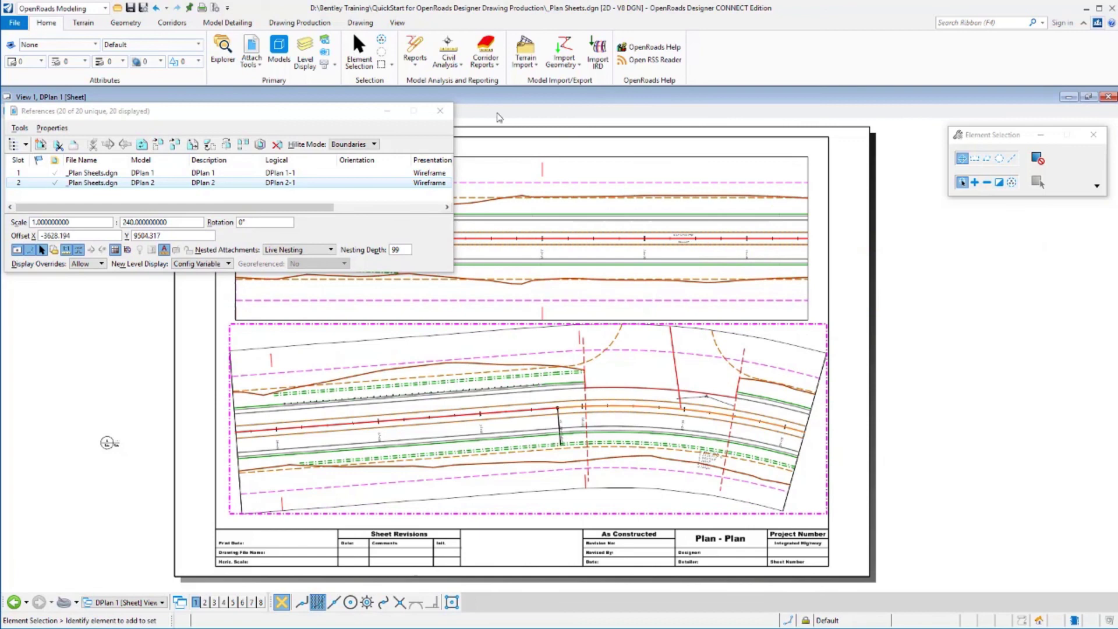
pyautogui.click(442, 111)
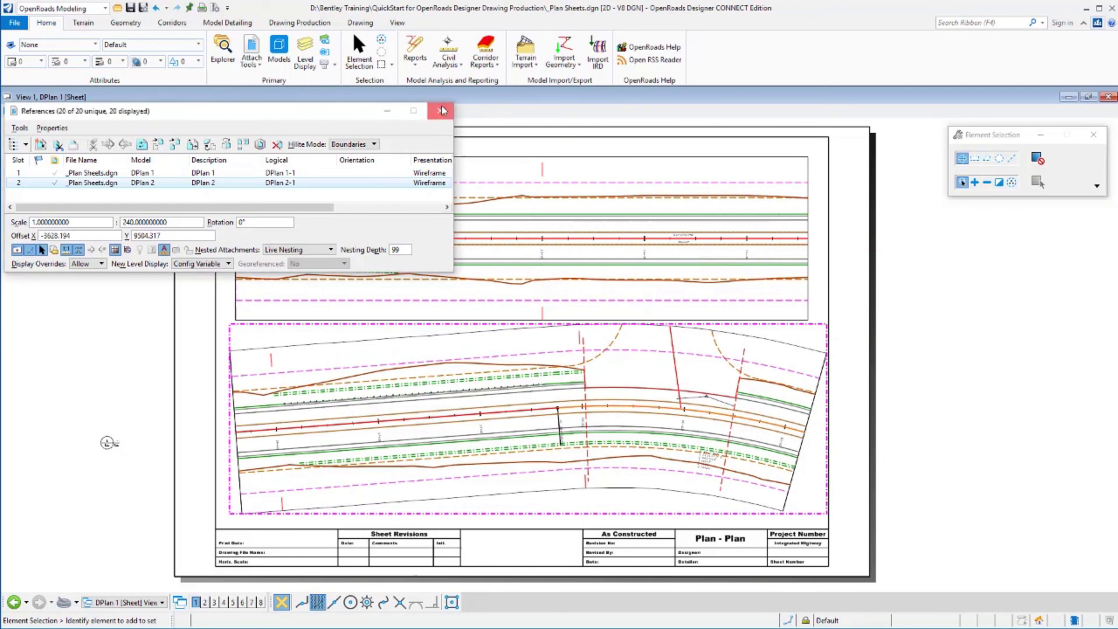